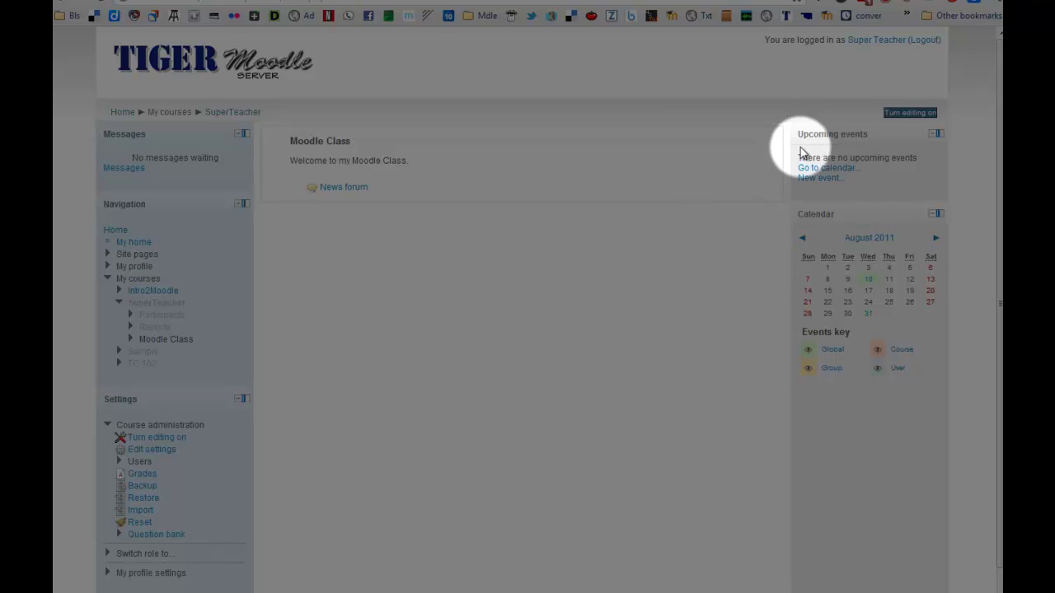
# Turn on course editing and open the Moodle Class section summary, placing the cursor after the welcome text
pyautogui.click(894, 115)
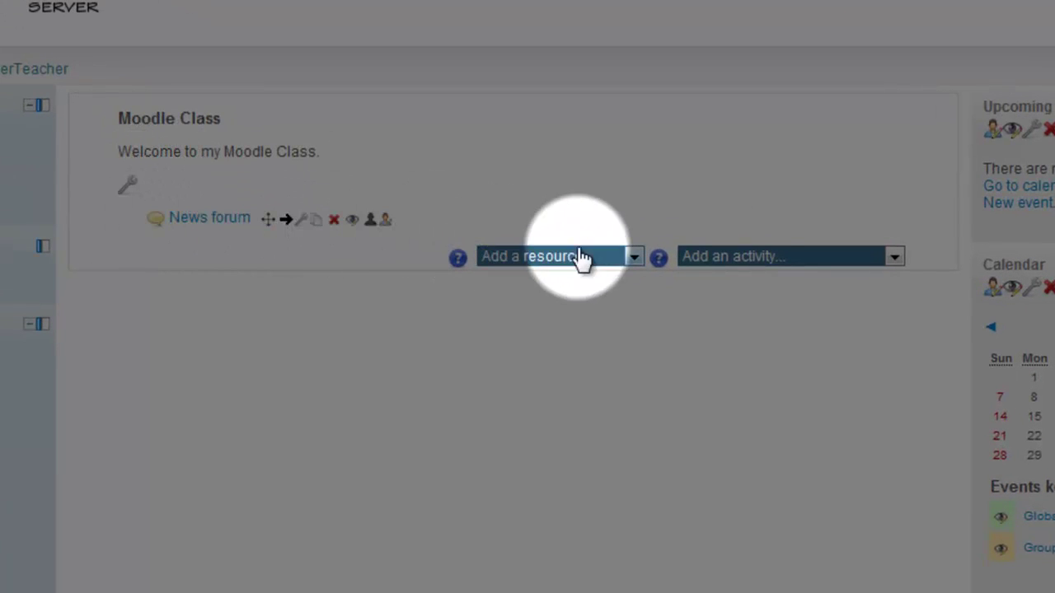
pyautogui.click(130, 183)
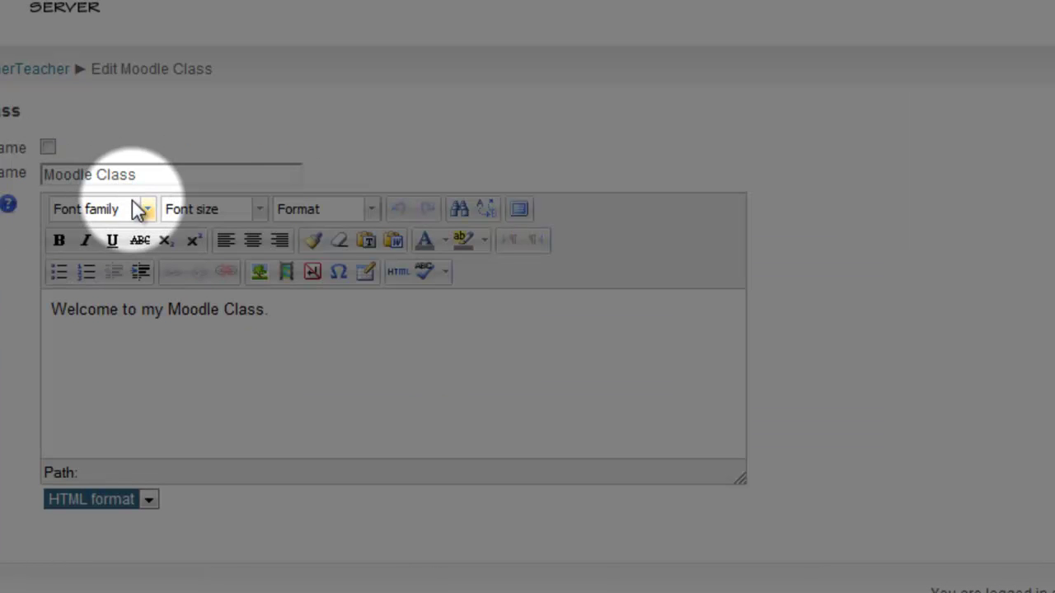
pyautogui.click(291, 332)
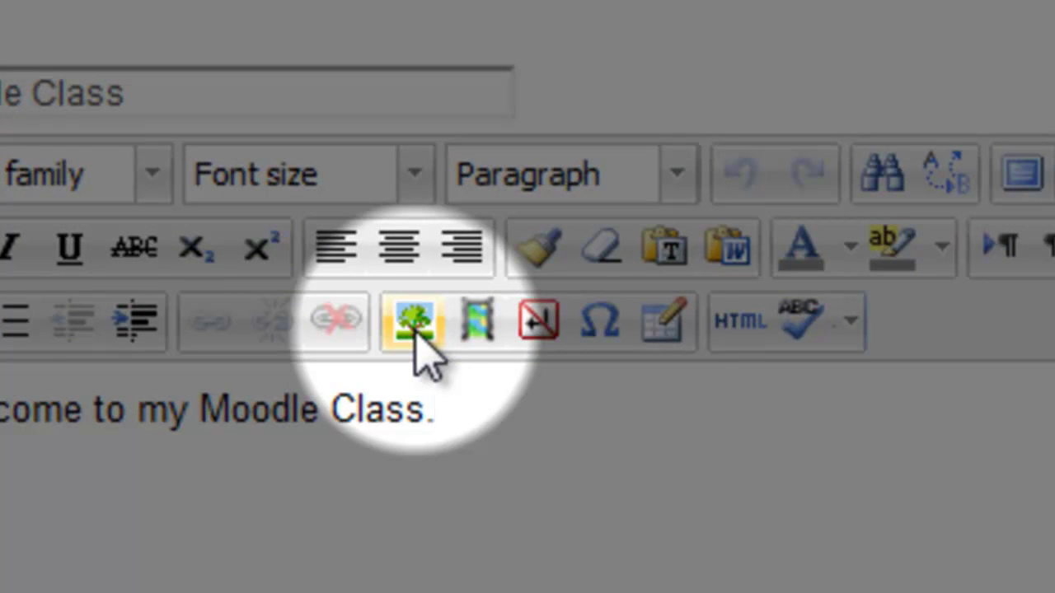
# Start inserting an image in the summary and choose Goats.jpg from the Moodlepics folder as the file to upload
pyautogui.click(413, 323)
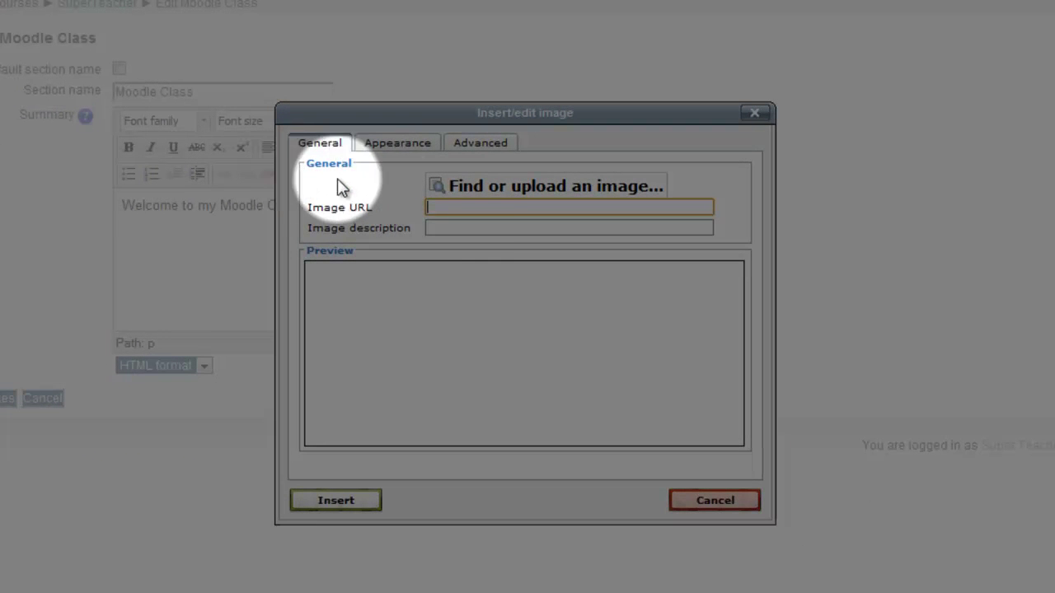
pyautogui.click(501, 194)
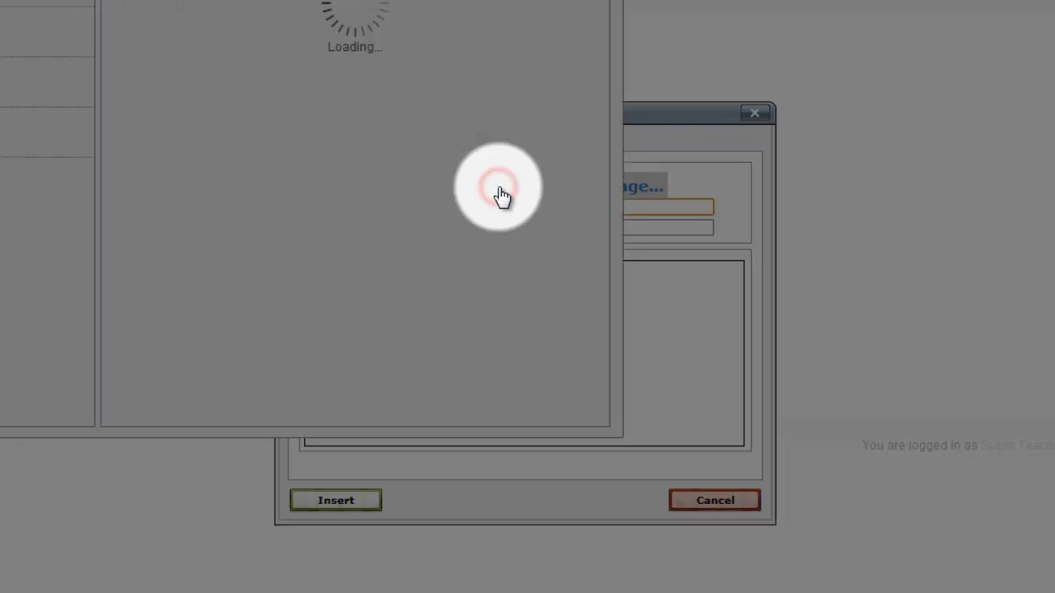
pyautogui.moveTo(276, 0); pyautogui.dragTo(539, 73)
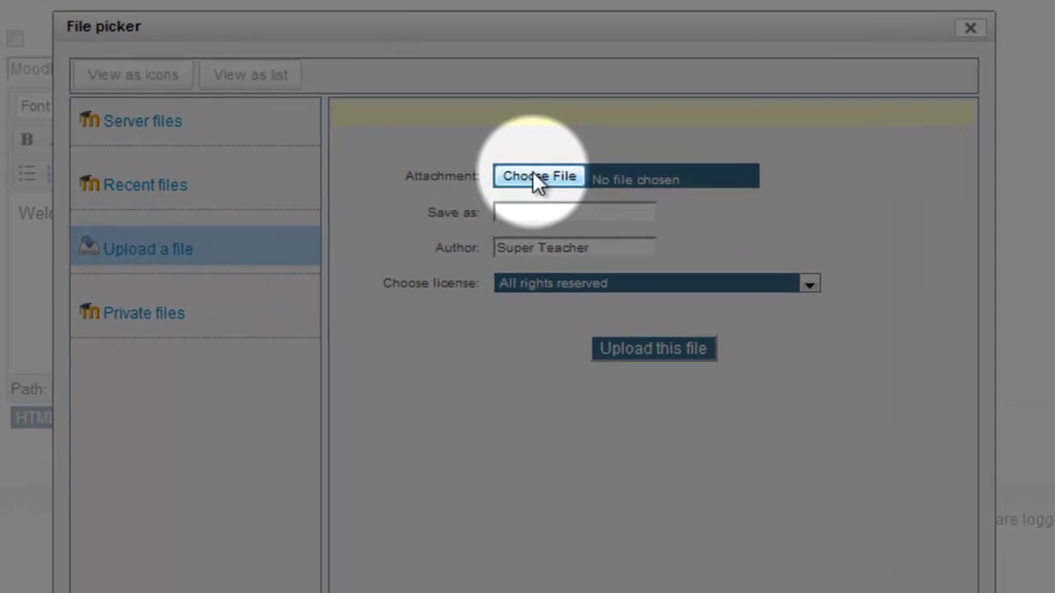
pyautogui.click(532, 175)
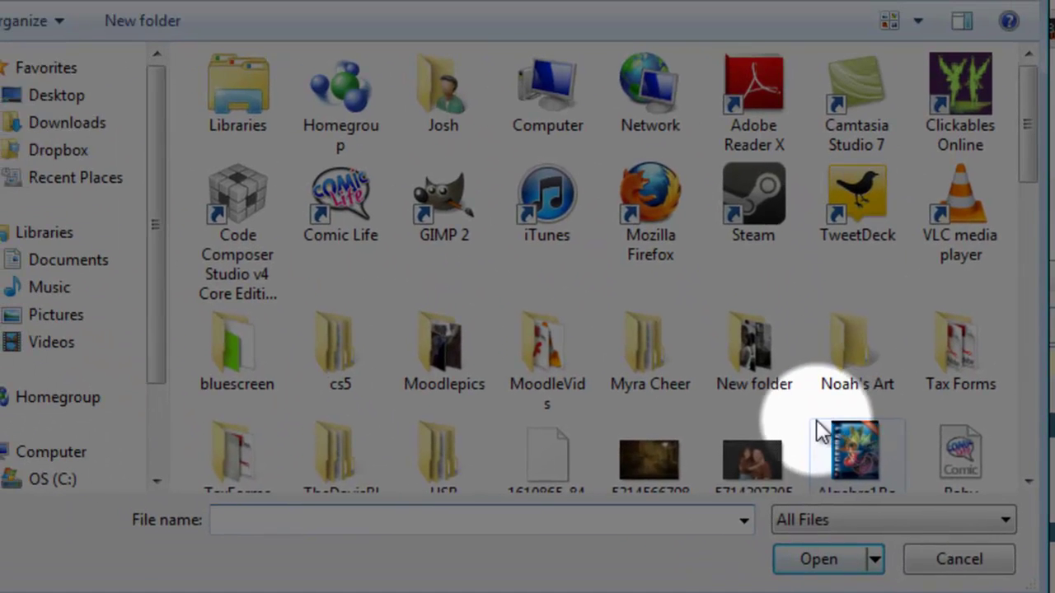
pyautogui.doubleClick(455, 373)
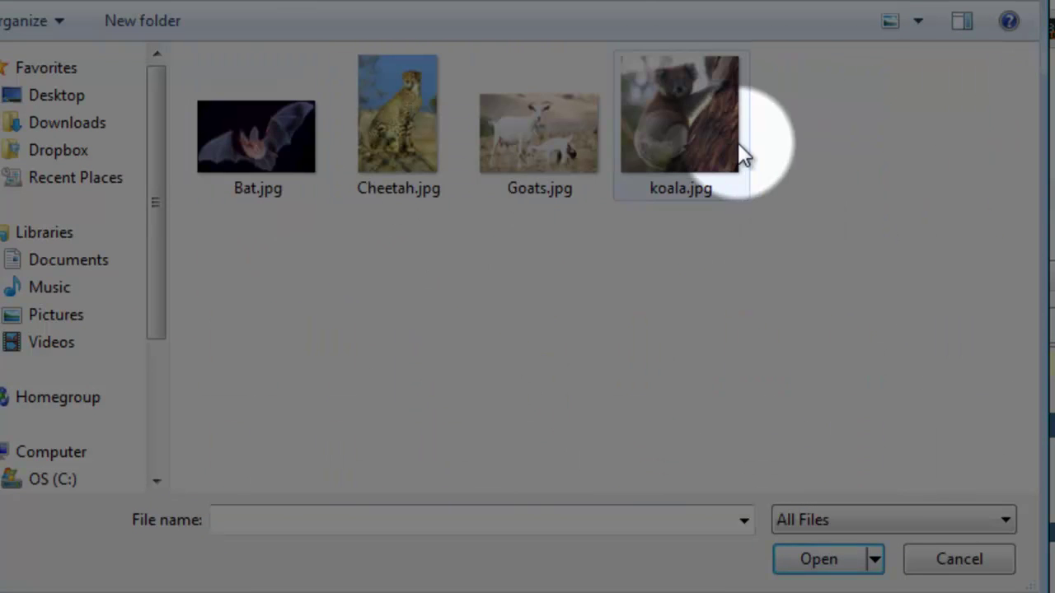
pyautogui.doubleClick(560, 155)
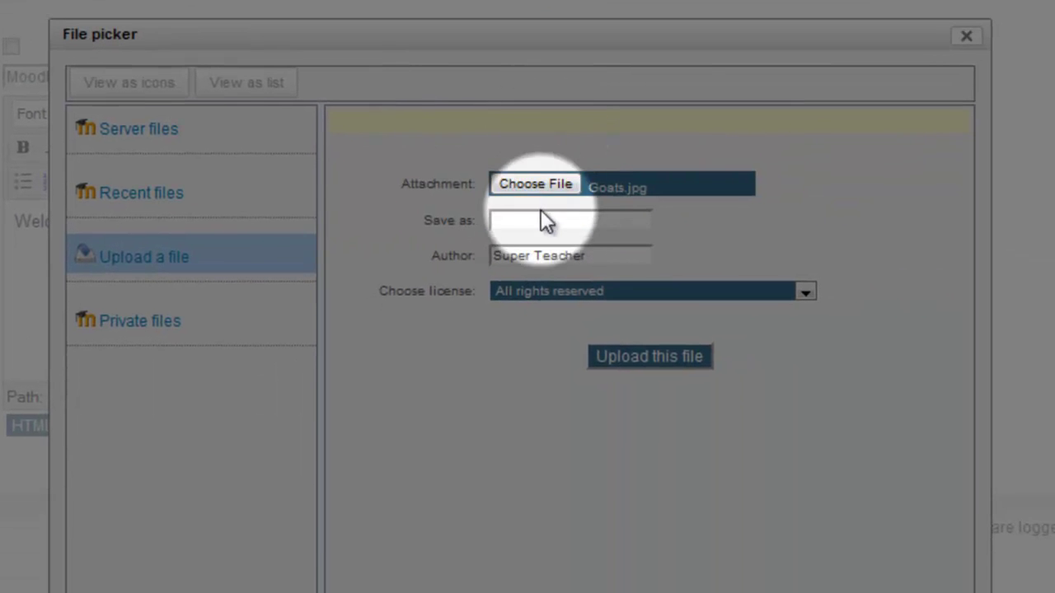
# Upload the chosen image, leaving the save name blank and keeping the default author and the All rights reserved license
pyautogui.click(541, 219)
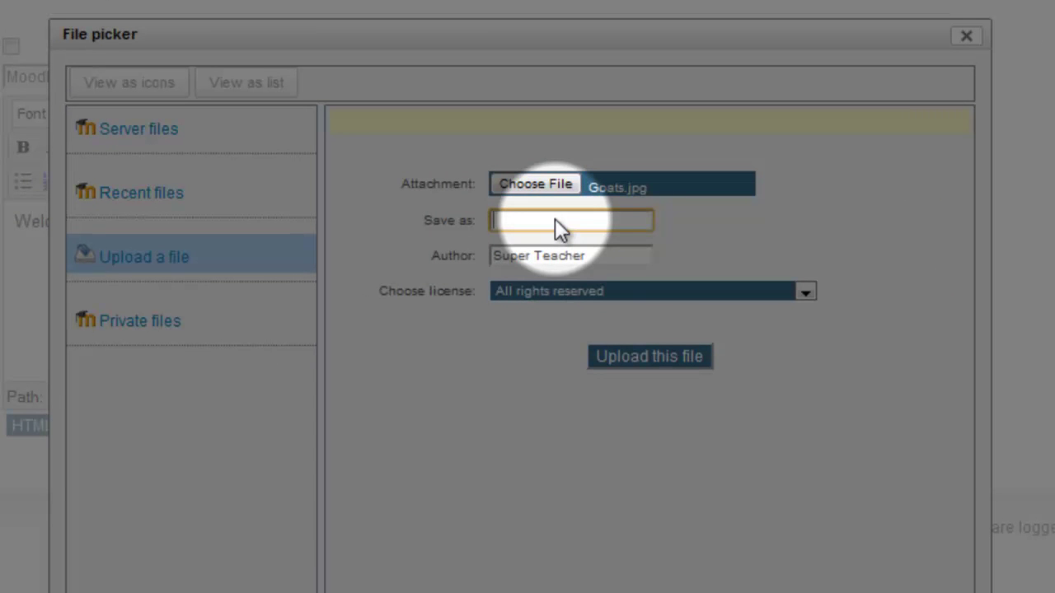
pyautogui.click(595, 256)
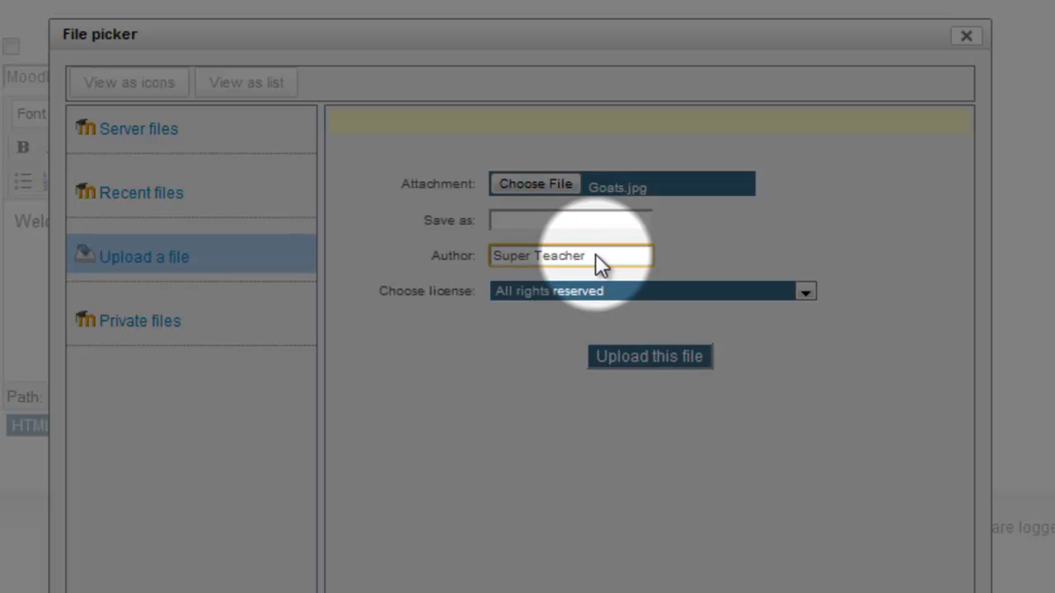
pyautogui.click(806, 295)
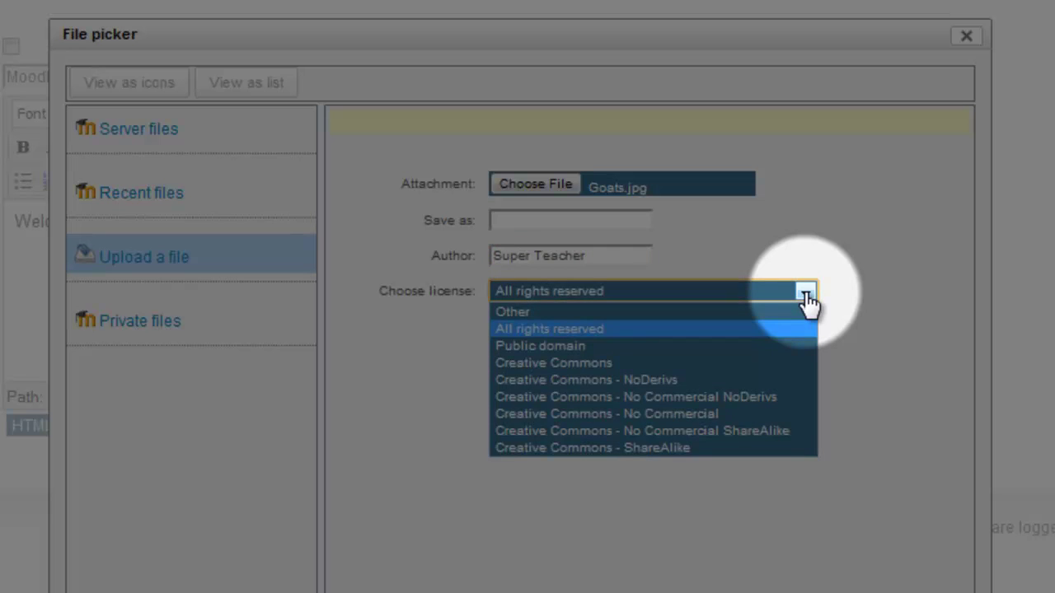
pyautogui.click(806, 295)
pyautogui.click(657, 356)
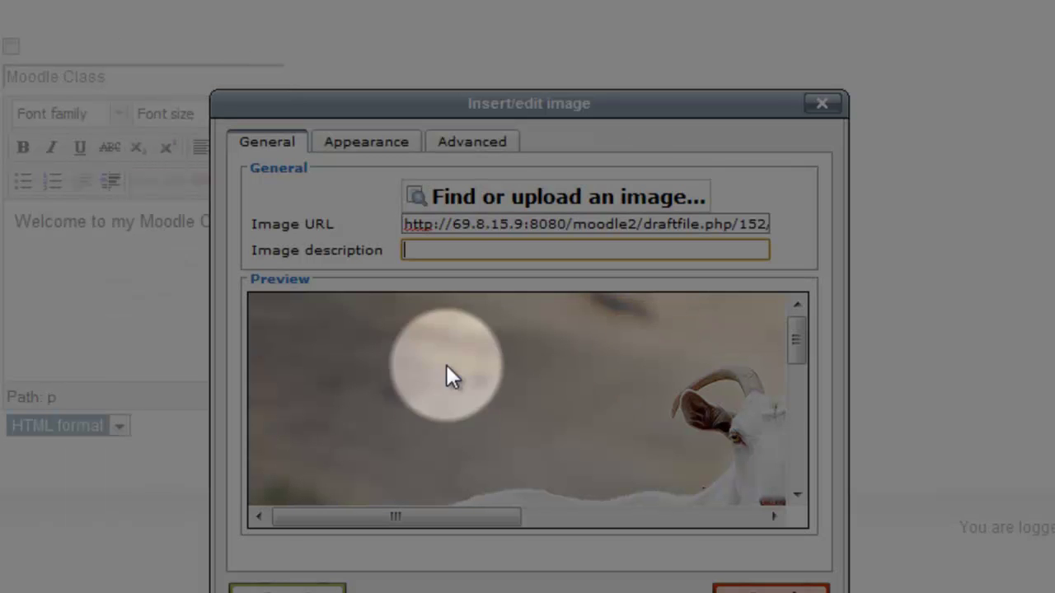
# Insert the uploaded image with the description "Goat" and save the section summary
pyautogui.moveTo(466, 516); pyautogui.dragTo(421, 448)
pyautogui.click(492, 249)
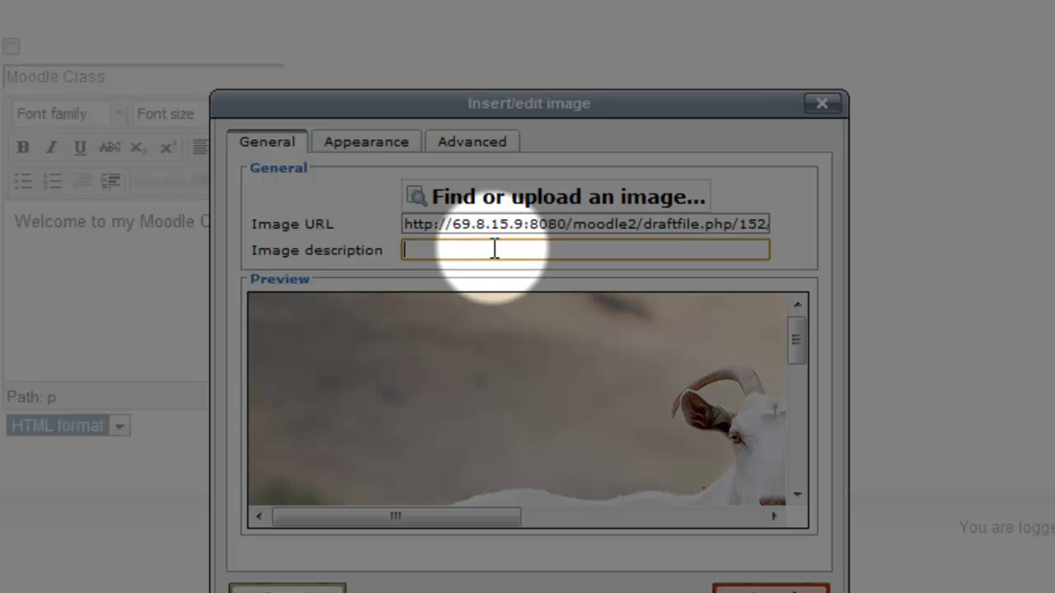
pyautogui.write('Goat')
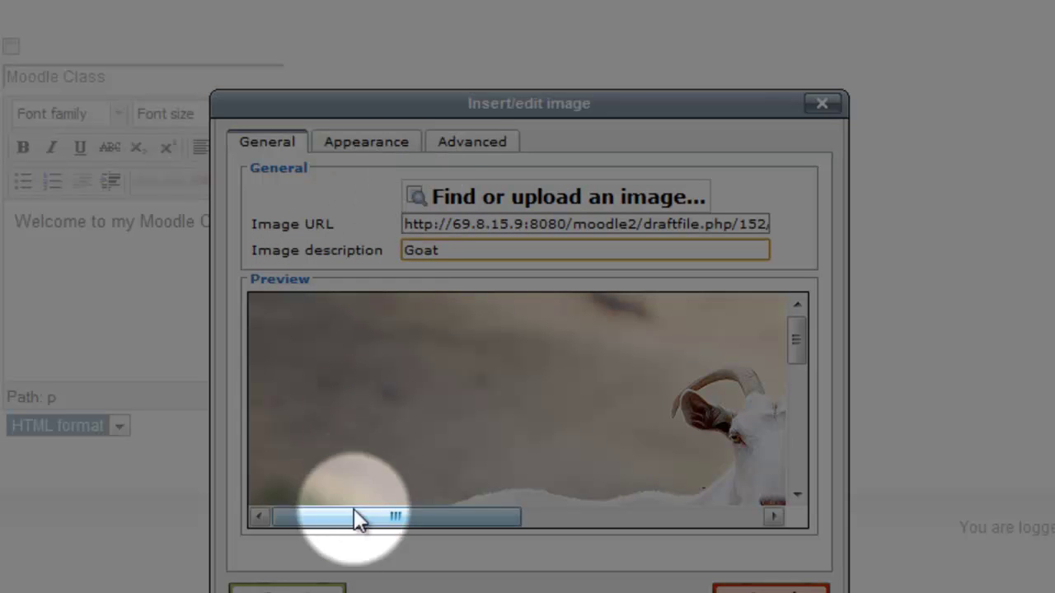
pyautogui.click(313, 589)
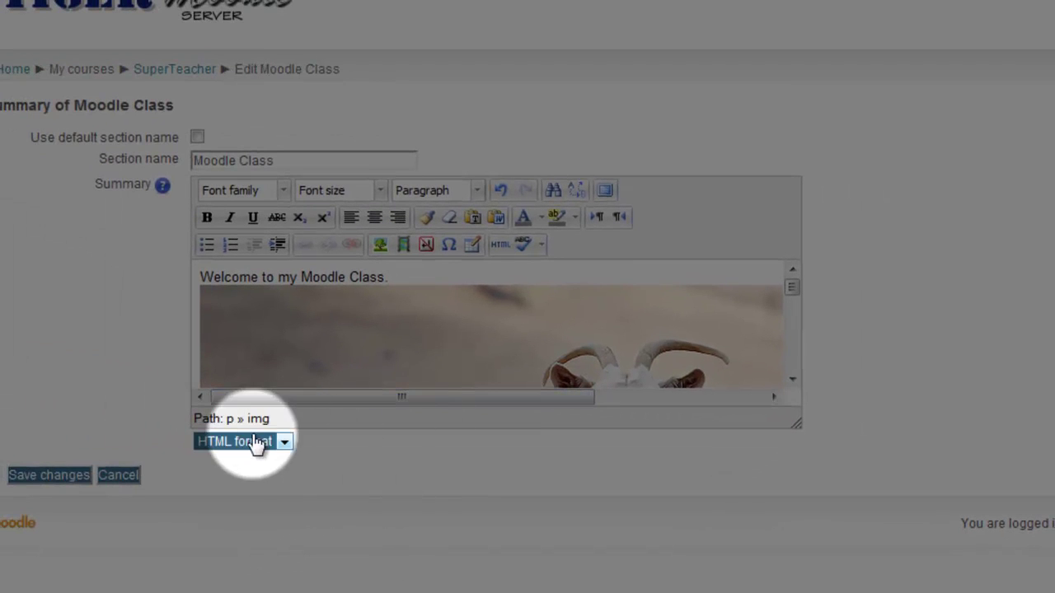
pyautogui.click(66, 478)
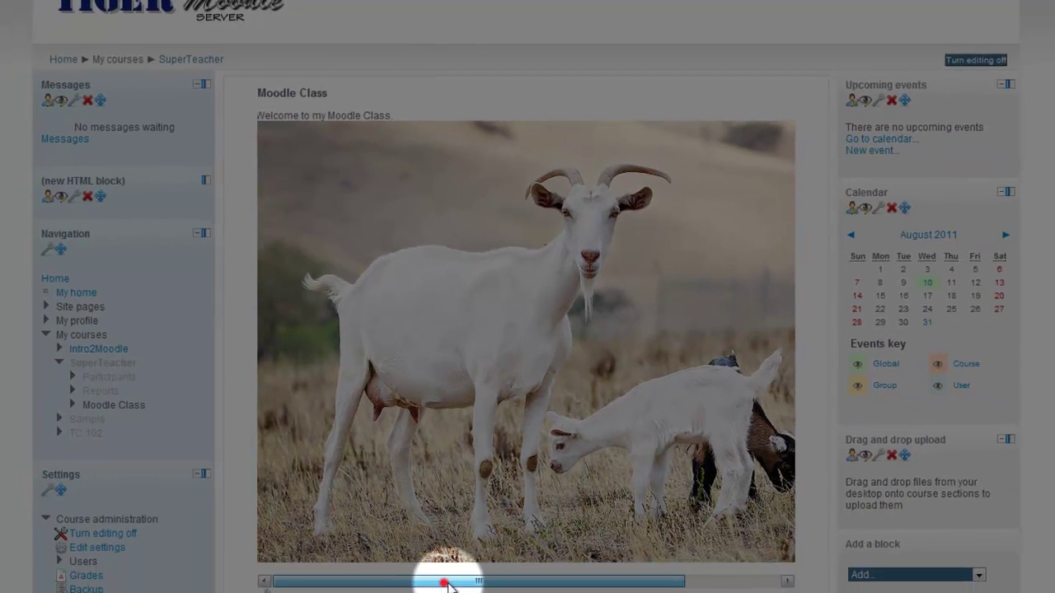
# Reopen the Moodle Class summary for editing and open the goat image's properties
pyautogui.moveTo(448, 577); pyautogui.dragTo(419, 565)
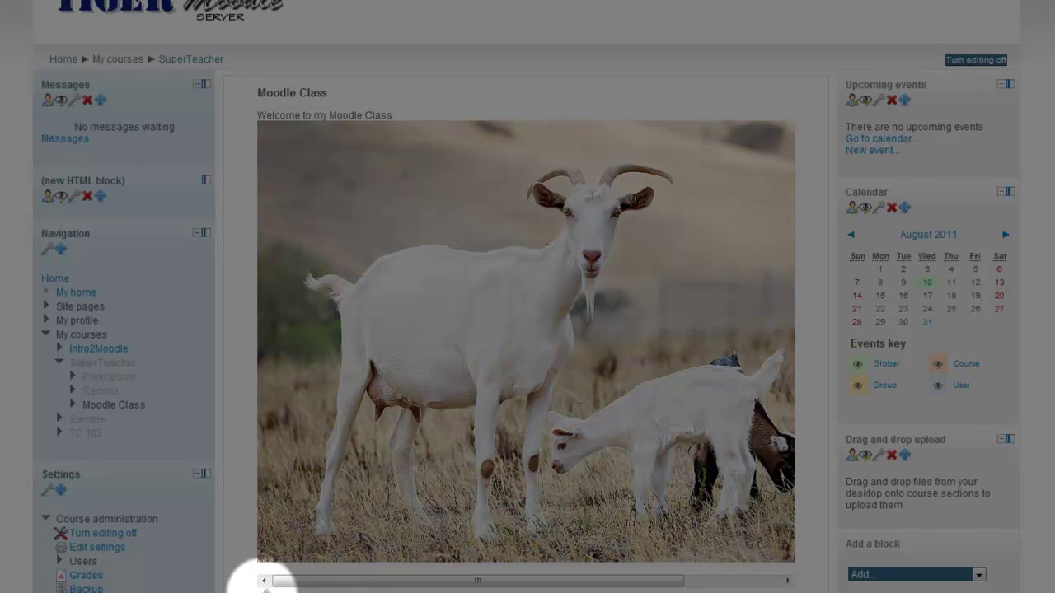
pyautogui.click(256, 576)
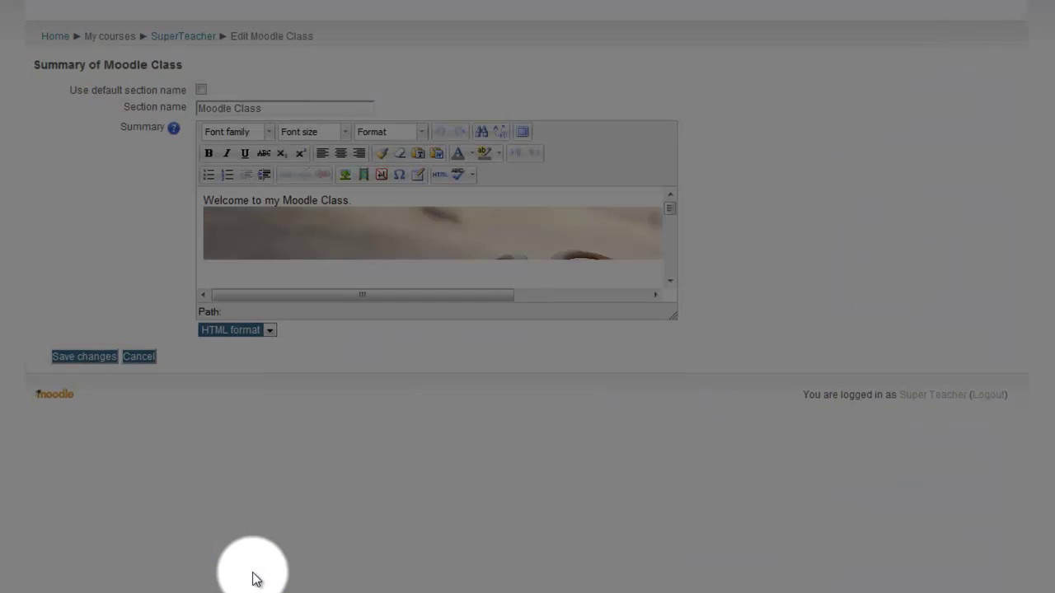
pyautogui.click(453, 302)
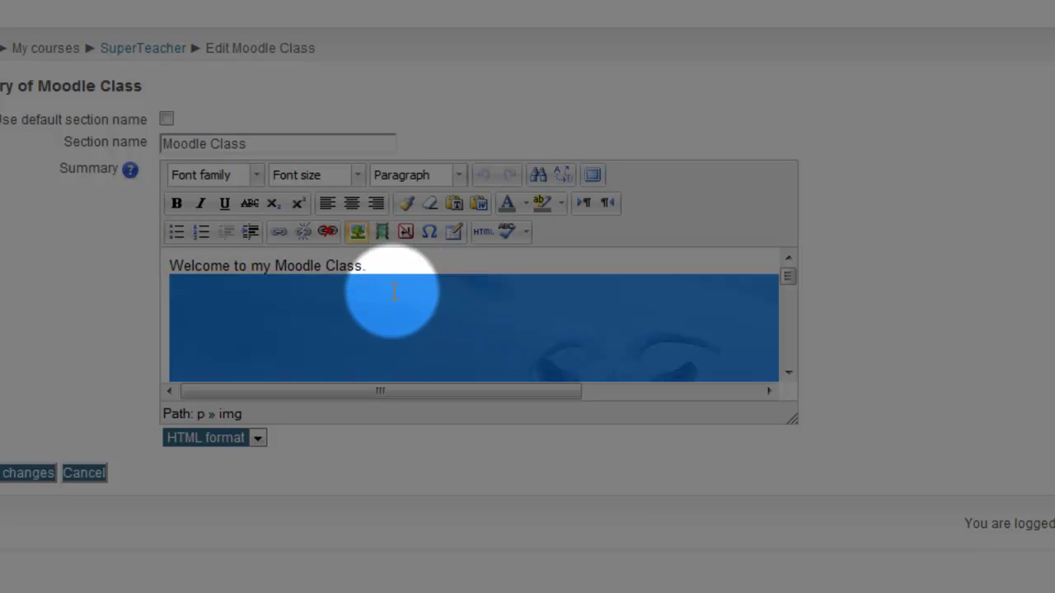
pyautogui.click(356, 232)
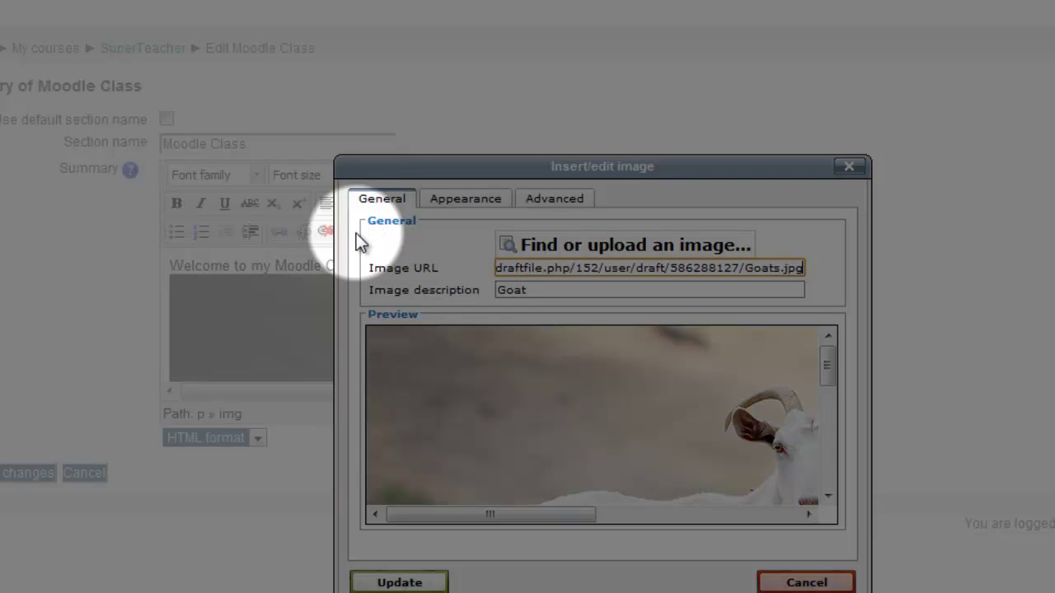
# Set the goat image's width to 350 px with its proportions constrained
pyautogui.click(460, 204)
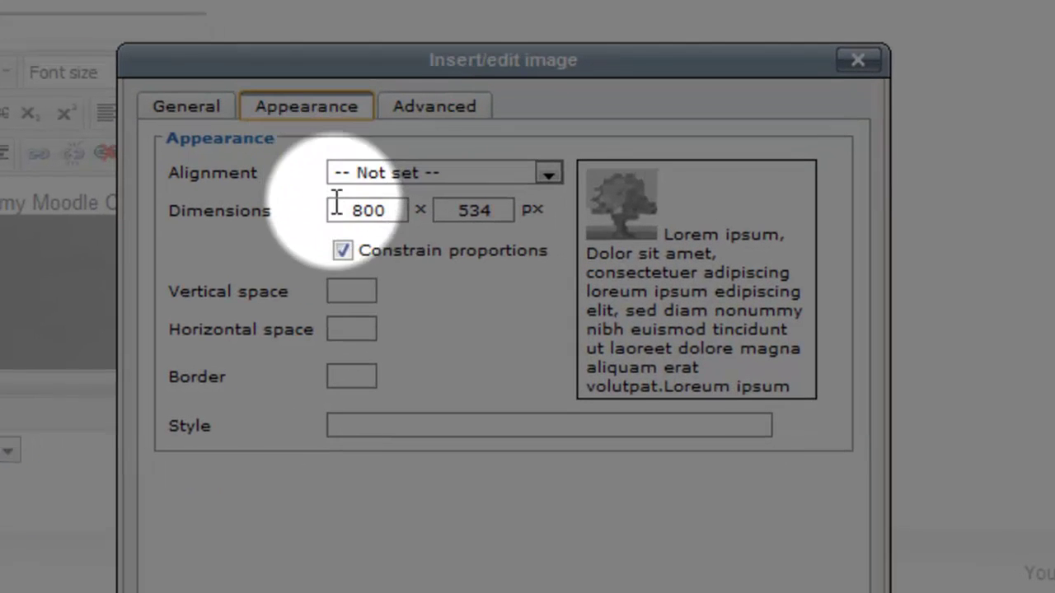
pyautogui.click(490, 271)
pyautogui.moveTo(339, 209); pyautogui.dragTo(416, 216)
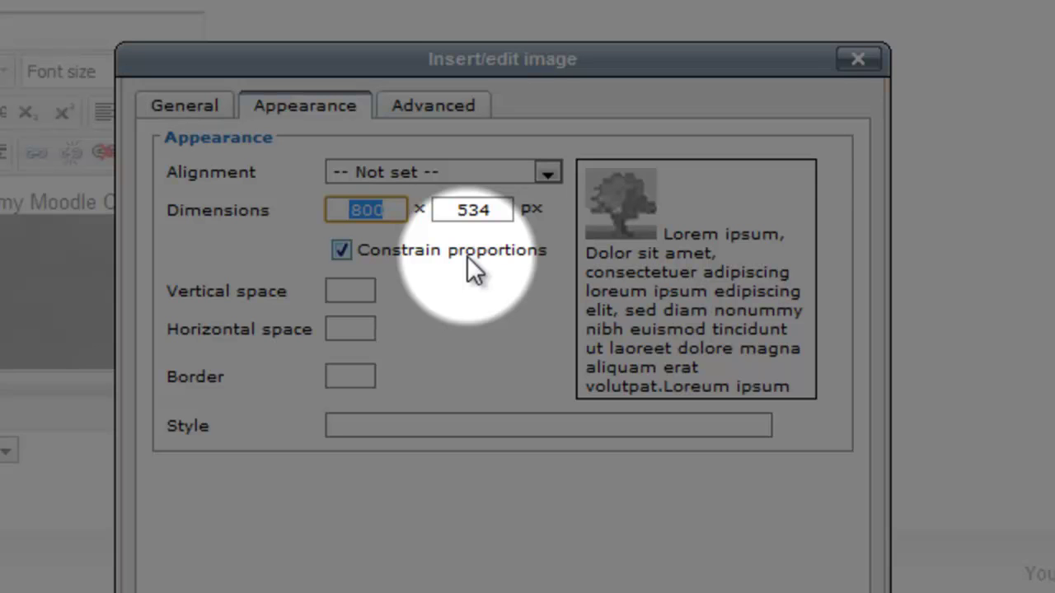
pyautogui.write('350')
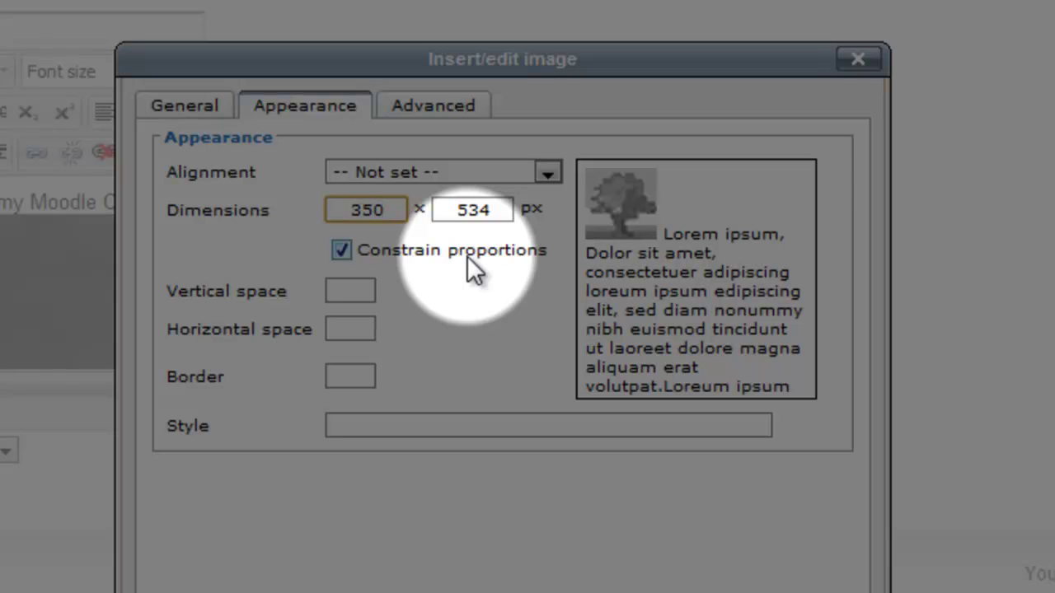
pyautogui.click(468, 211)
pyautogui.click(467, 210)
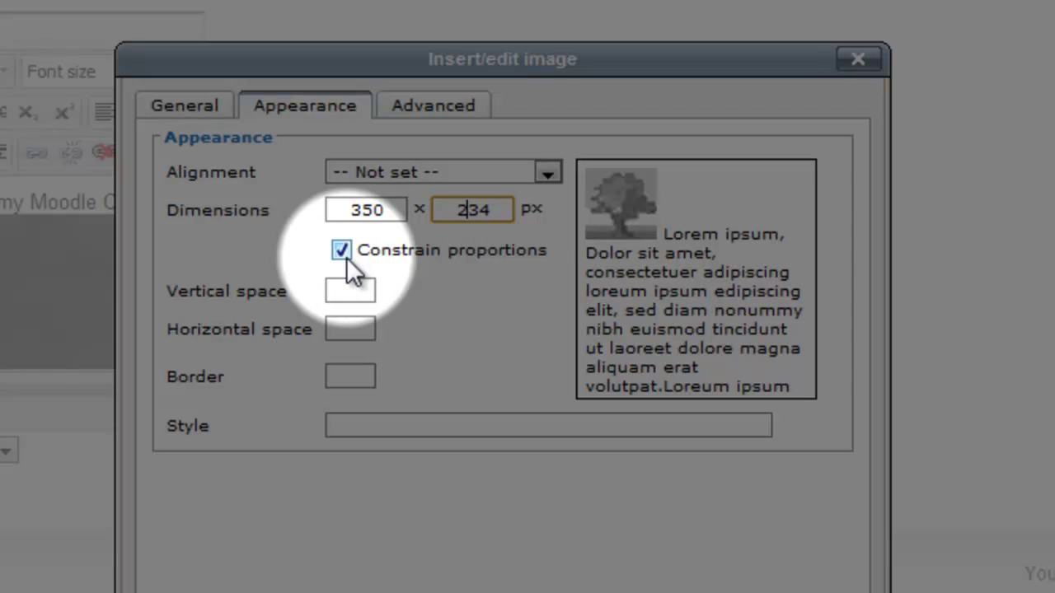
# Examine the image's alignment choices and its spacing, border and style settings without changing them
pyautogui.click(547, 175)
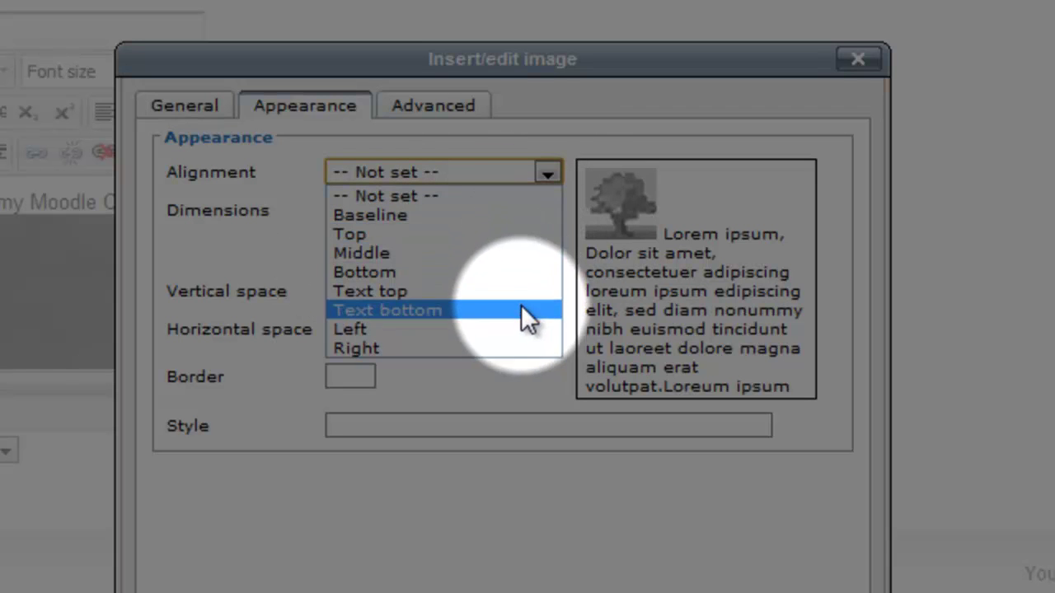
pyautogui.click(548, 172)
pyautogui.click(360, 290)
pyautogui.click(360, 291)
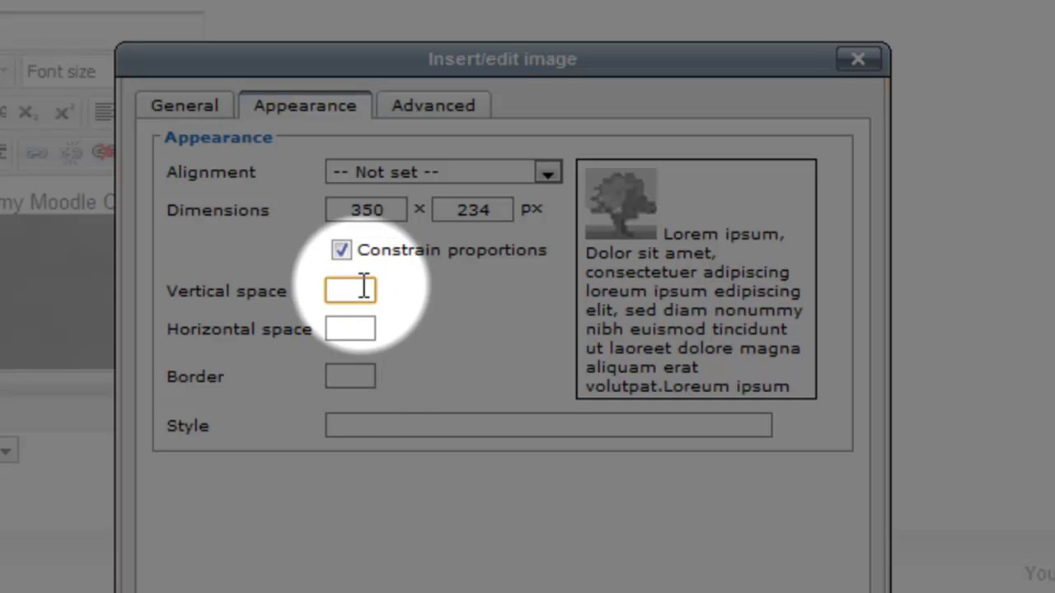
pyautogui.click(351, 376)
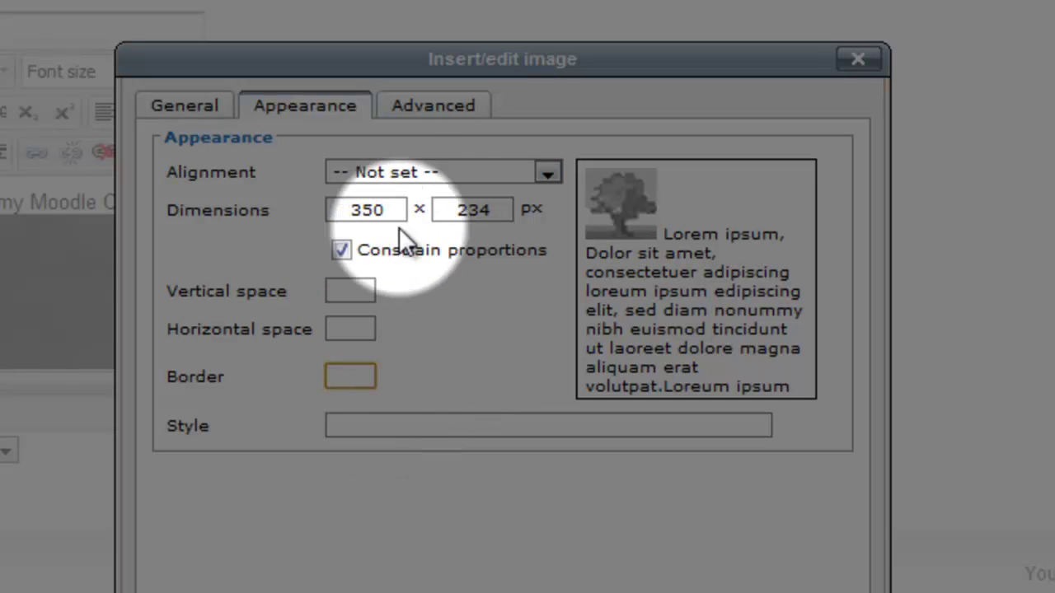
pyautogui.click(392, 421)
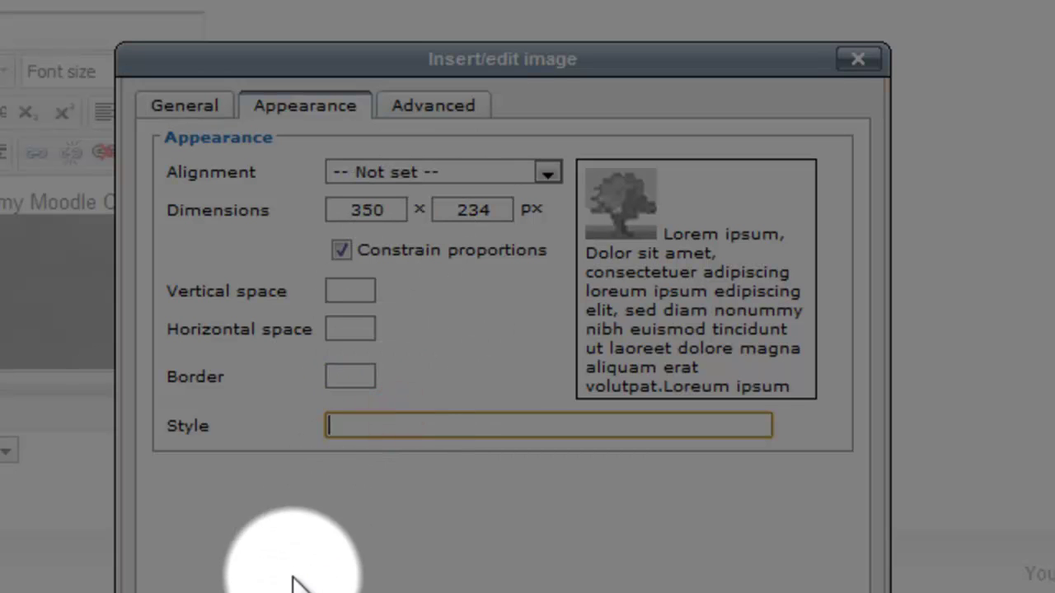
# Apply the updated image settings and save the section summary
pyautogui.click(233, 590)
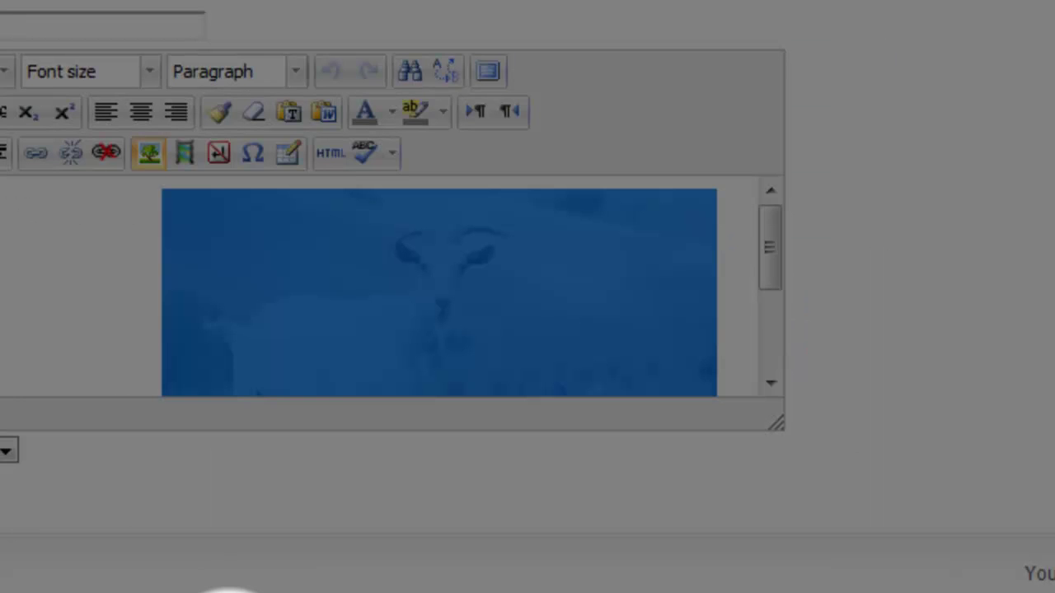
pyautogui.click(157, 284)
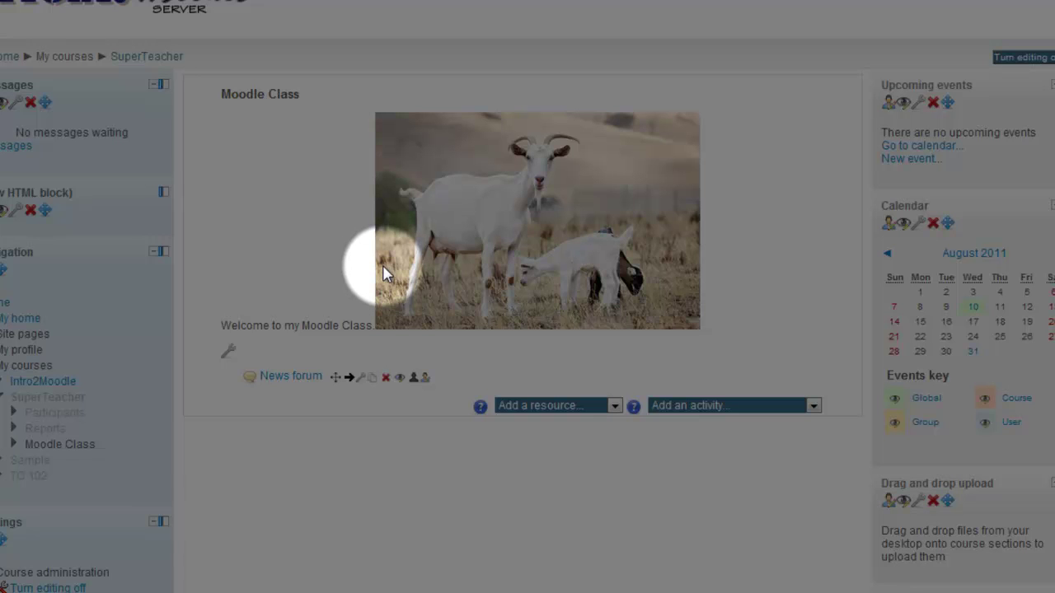
# Reopen the Moodle Class summary and delete the goat image, keeping the welcome text
pyautogui.click(232, 352)
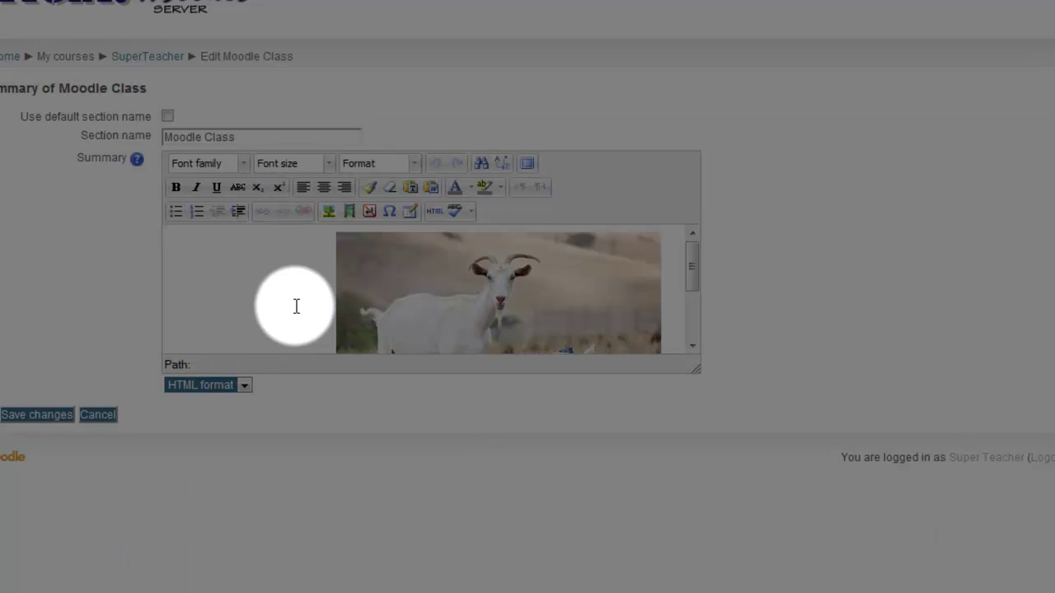
pyautogui.scroll(-3, 296, 306)
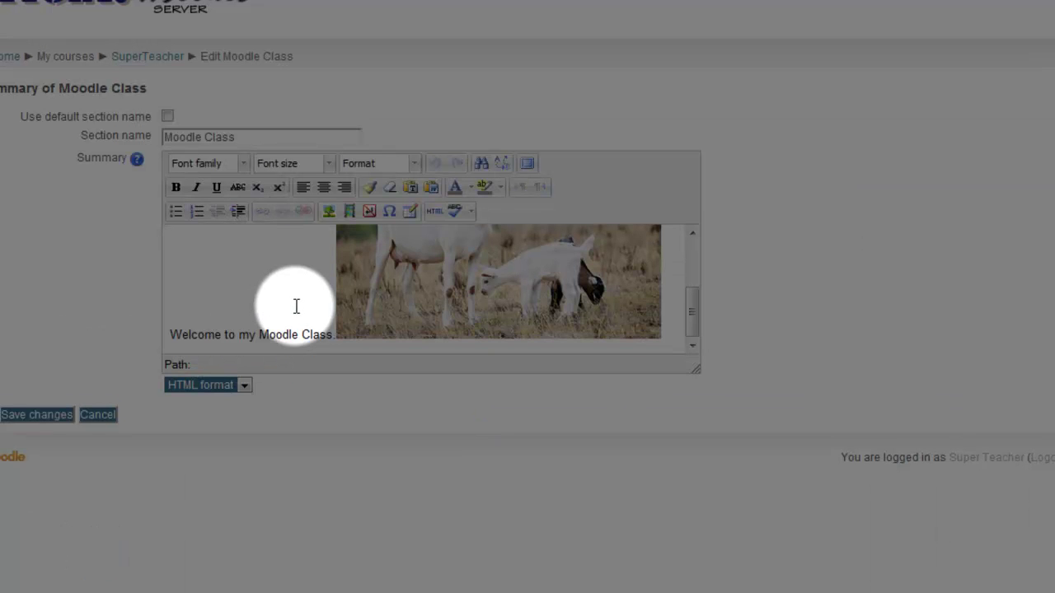
pyautogui.scroll(3, 301, 306)
pyautogui.click(425, 279)
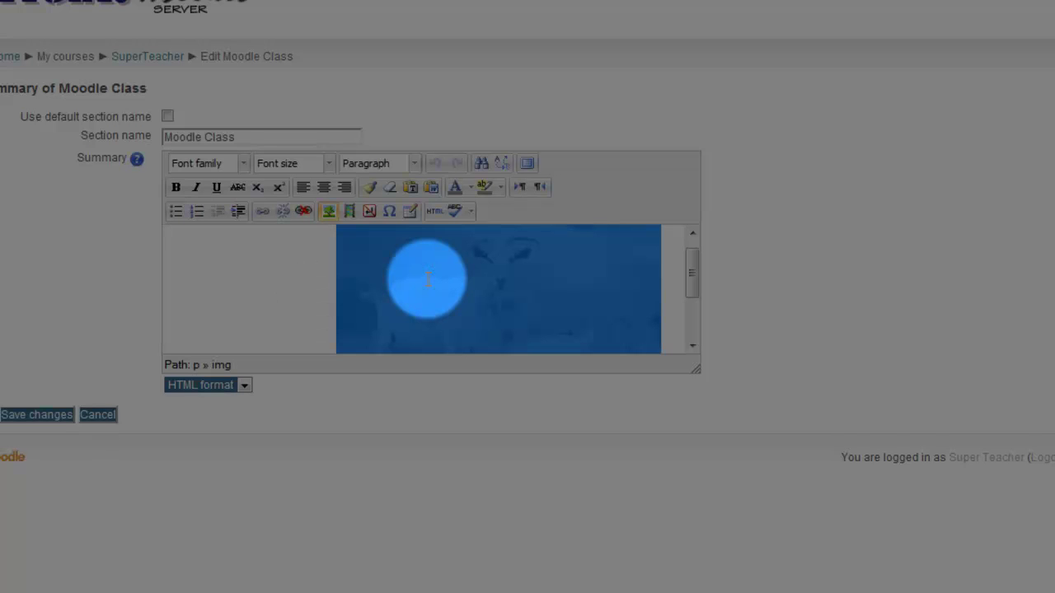
pyautogui.press('Delete')
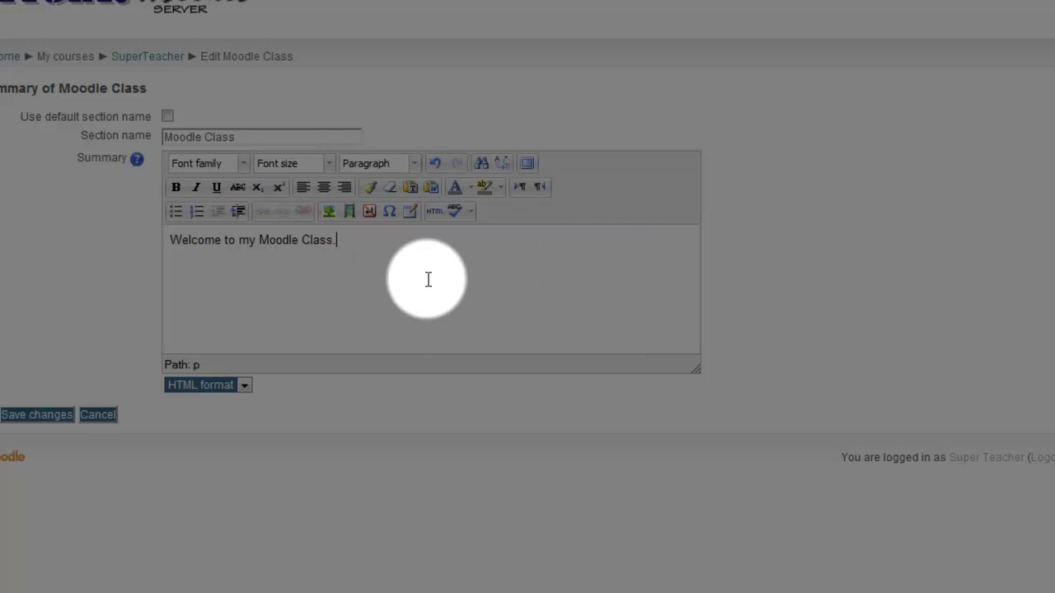
# Start a table on a new line below the welcome text, with 4 columns and 2 rows
pyautogui.click(369, 251)
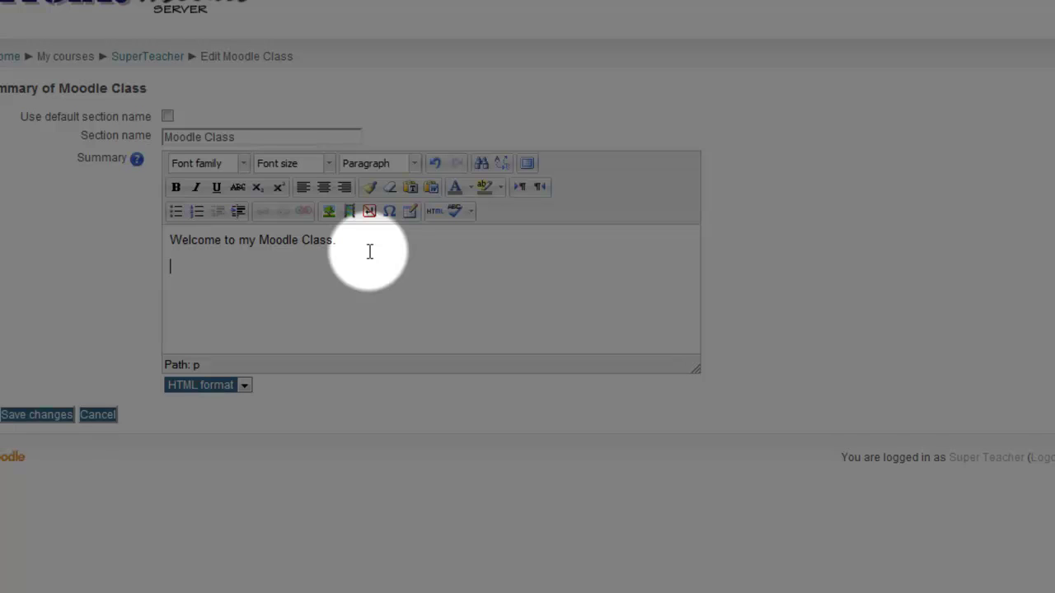
pyautogui.press('Return')
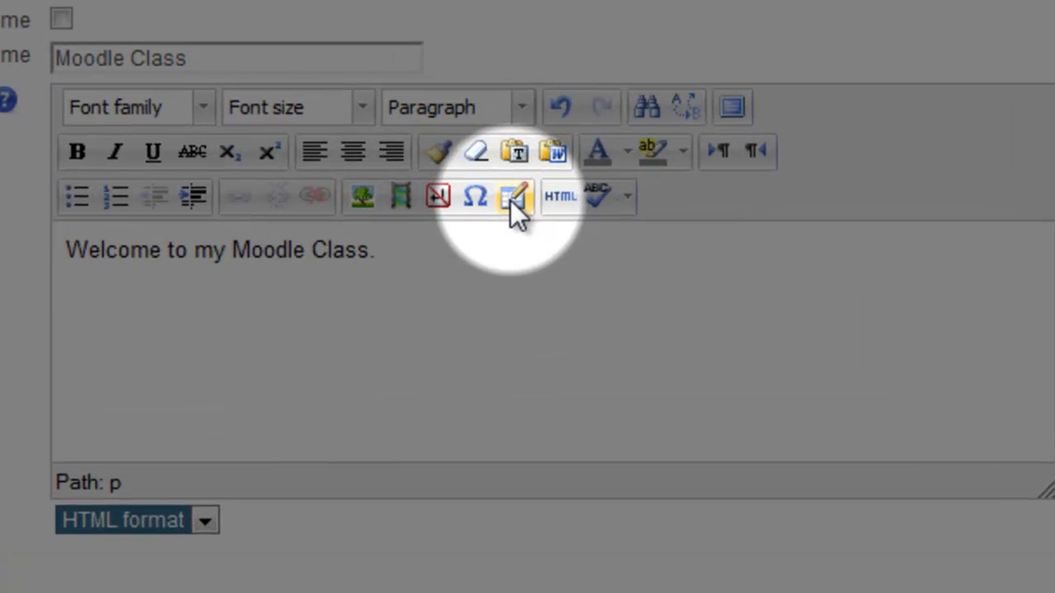
pyautogui.click(510, 200)
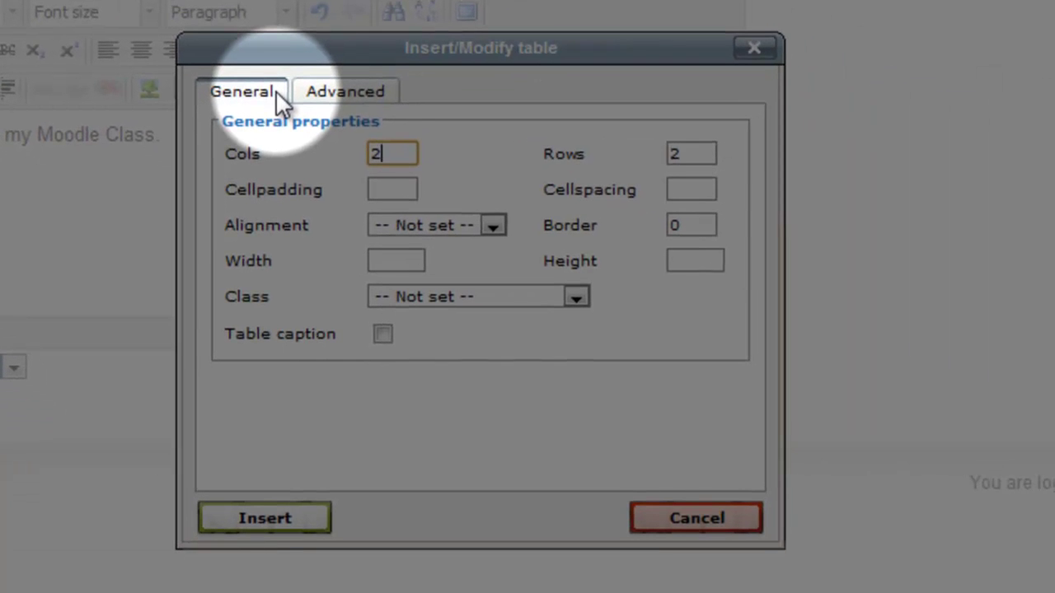
pyautogui.doubleClick(394, 156)
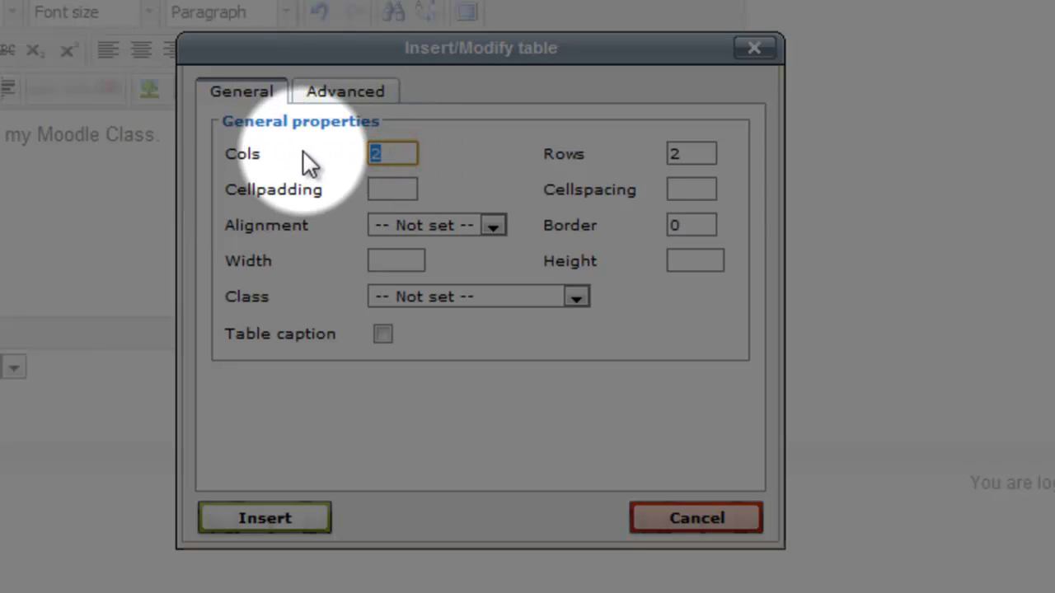
pyautogui.write('4')
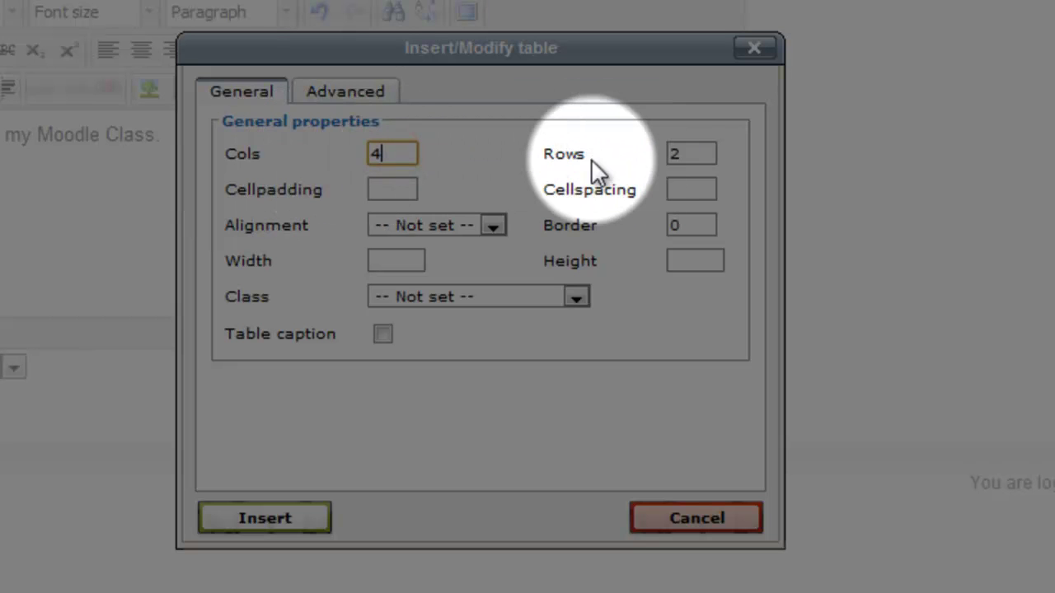
pyautogui.click(698, 154)
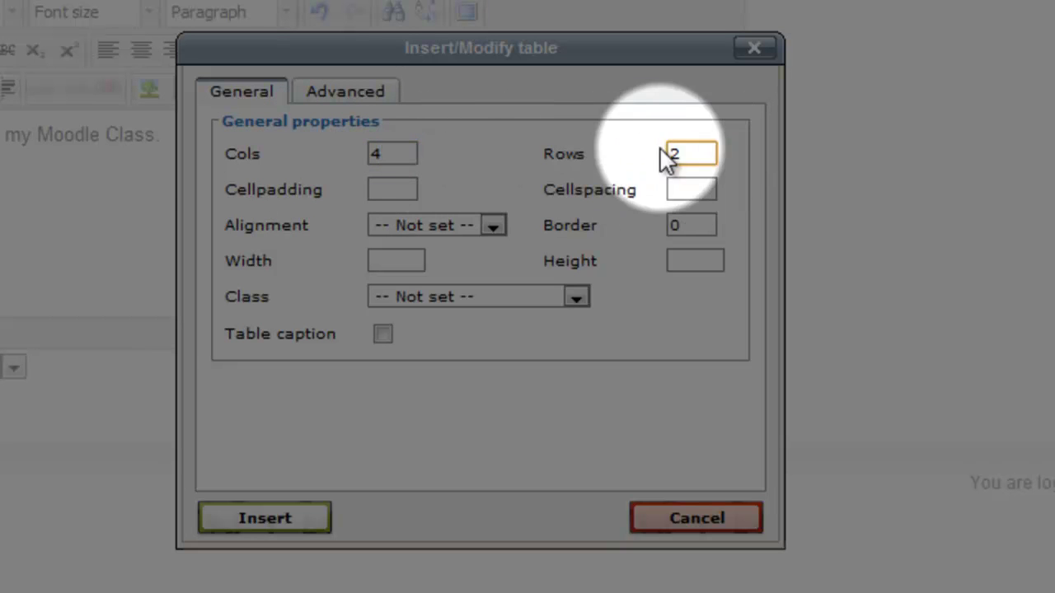
pyautogui.click(386, 187)
pyautogui.click(682, 188)
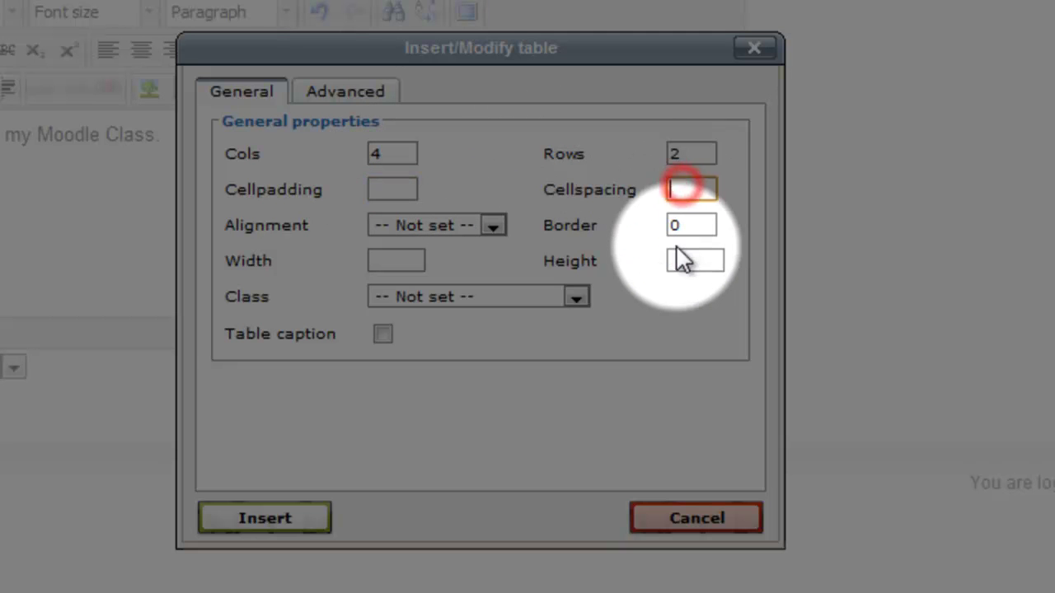
# Set the table's alignment to Center and insert it, leaving its width, height and class unset
pyautogui.click(493, 227)
pyautogui.click(482, 261)
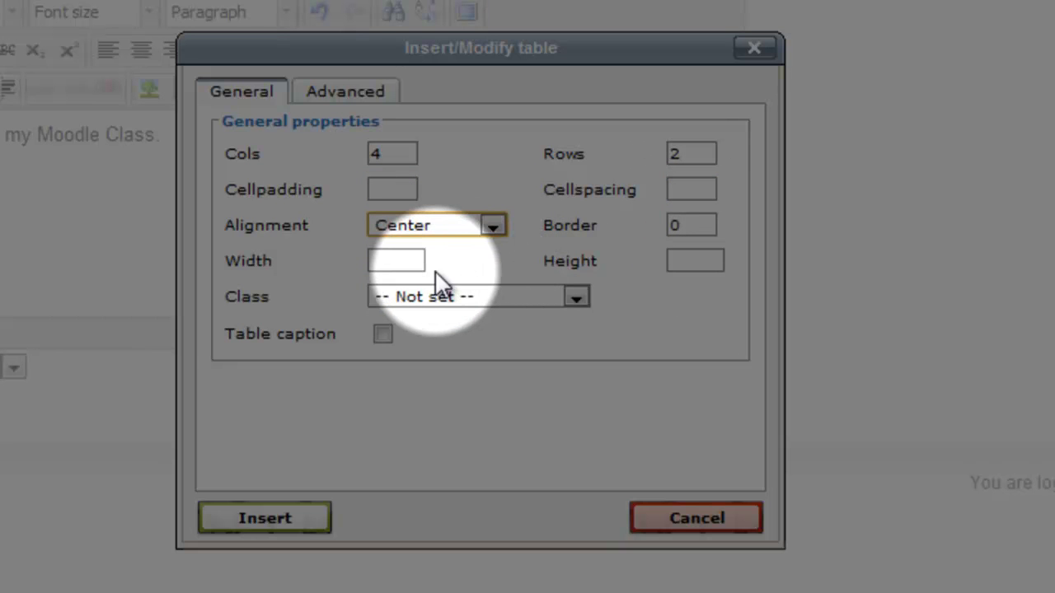
pyautogui.click(405, 263)
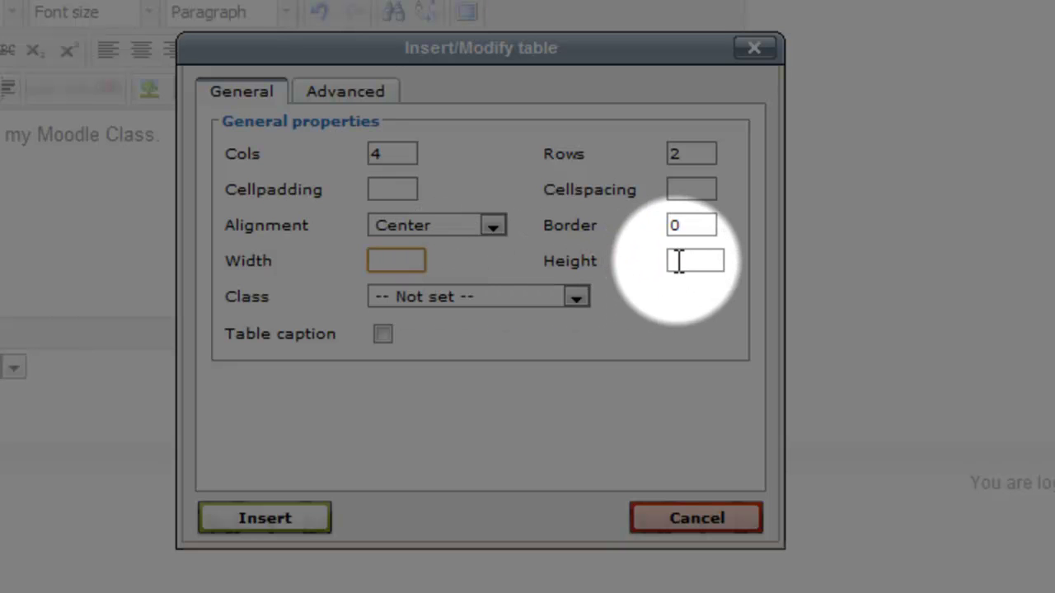
pyautogui.click(445, 297)
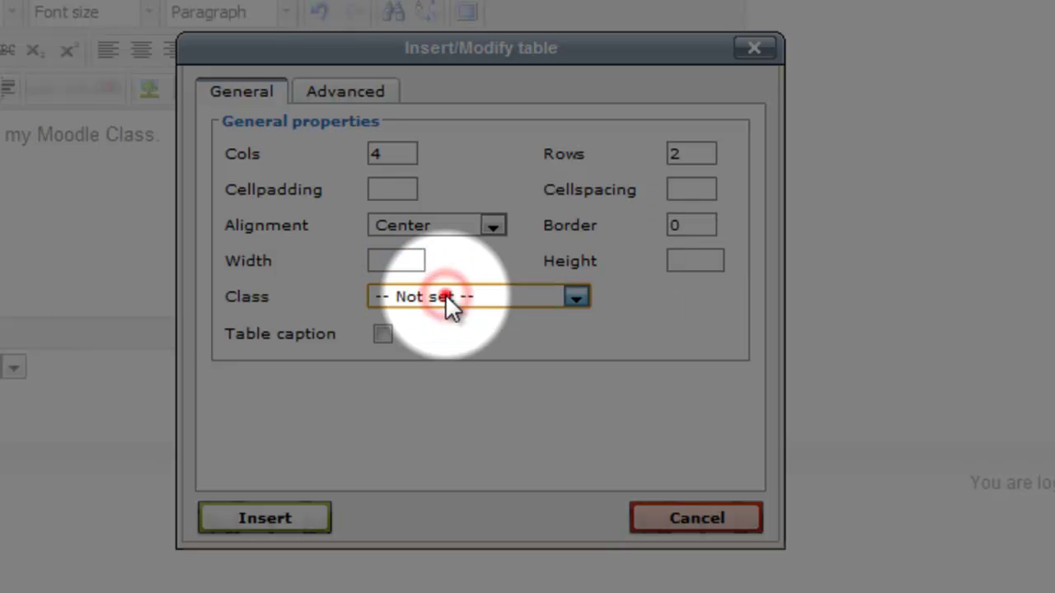
pyautogui.click(445, 297)
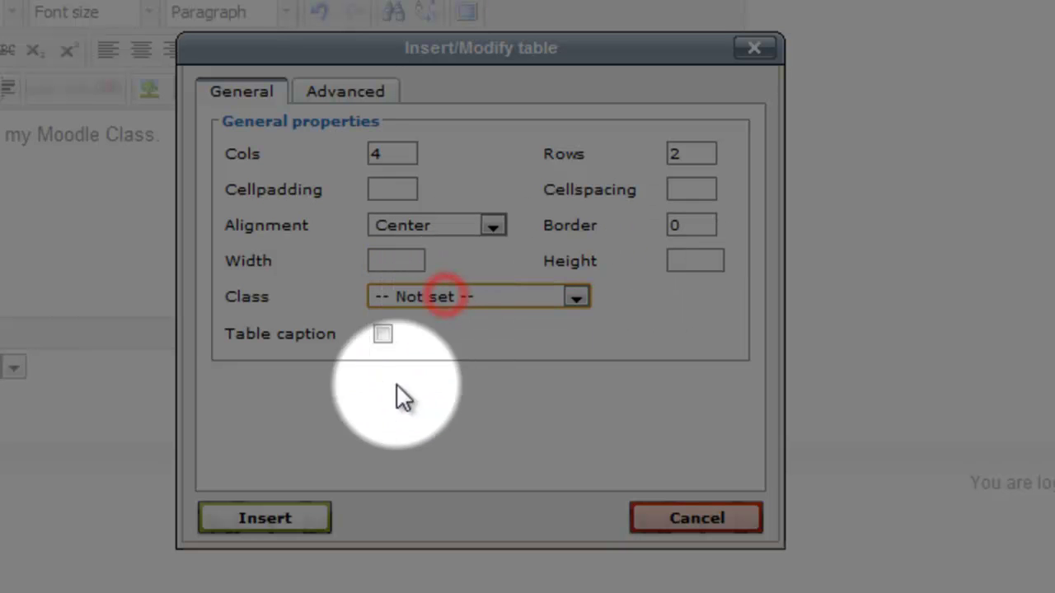
pyautogui.click(293, 519)
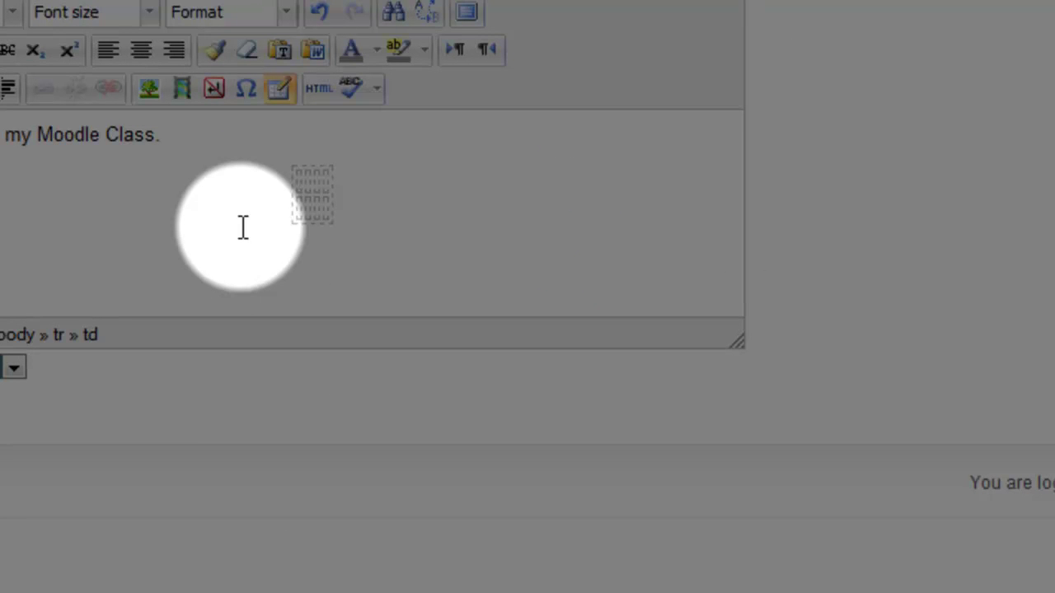
# Upload Cheetah.jpg as the image for the table's first cell
pyautogui.click(150, 92)
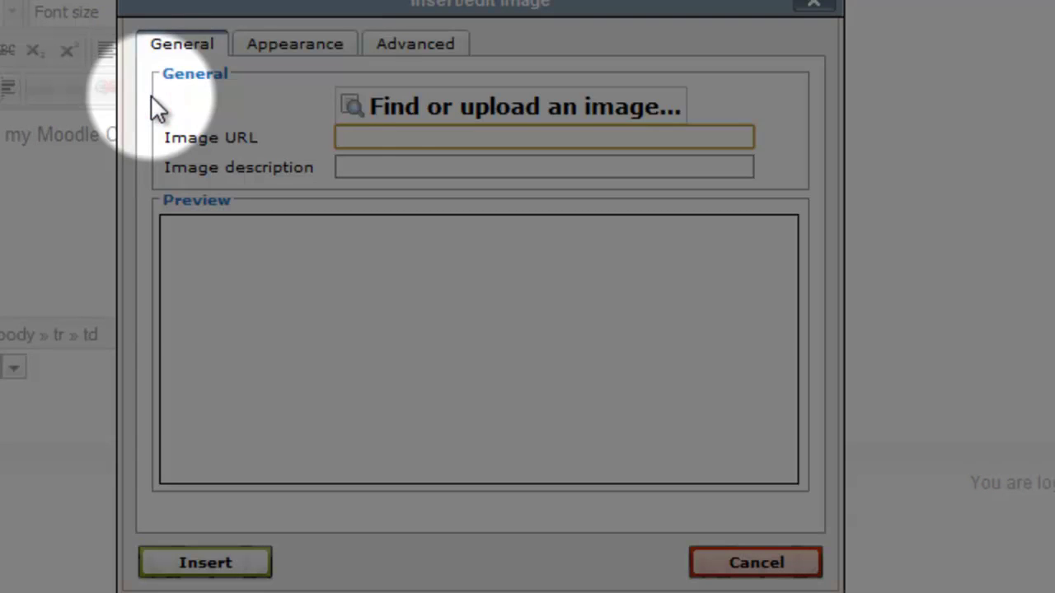
pyautogui.click(387, 113)
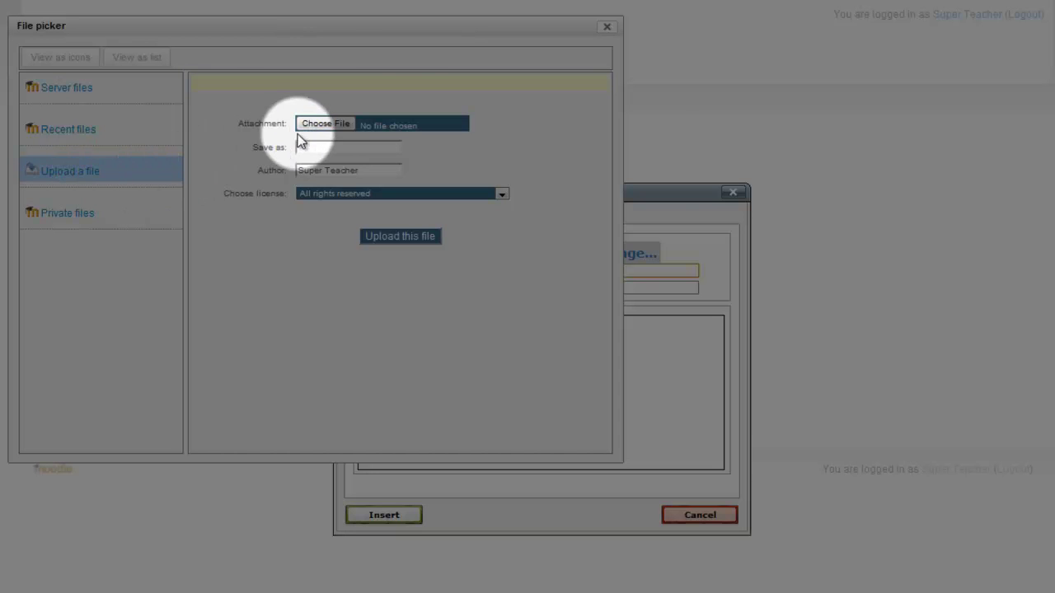
pyautogui.click(322, 126)
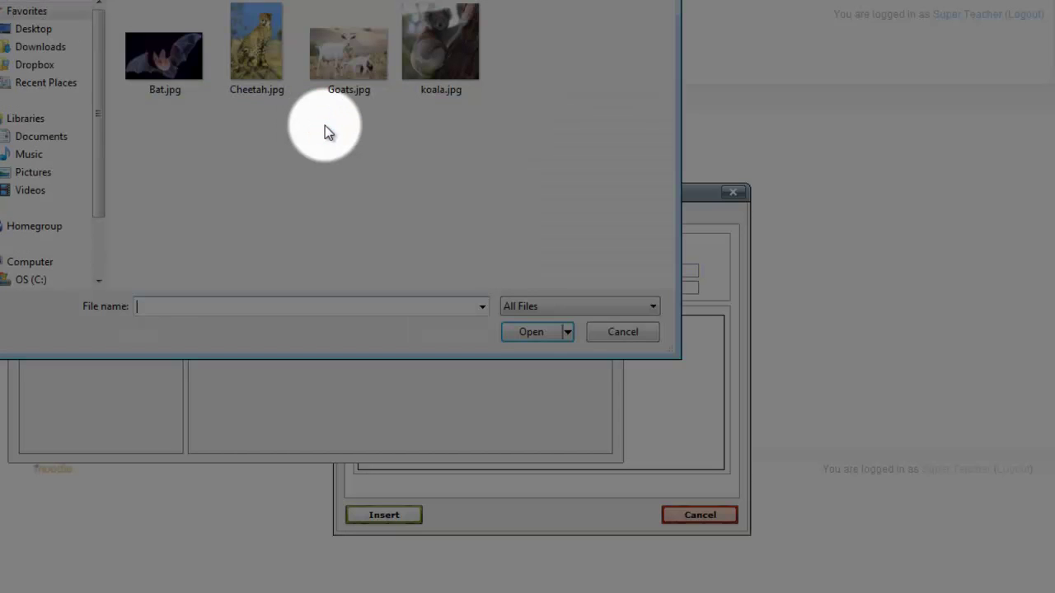
pyautogui.doubleClick(261, 48)
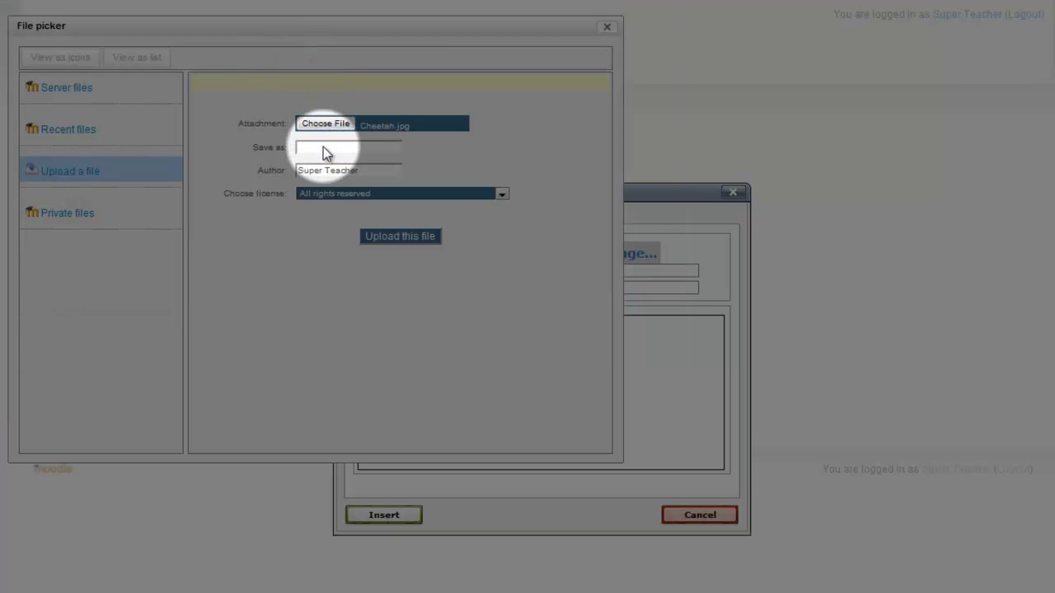
pyautogui.click(416, 236)
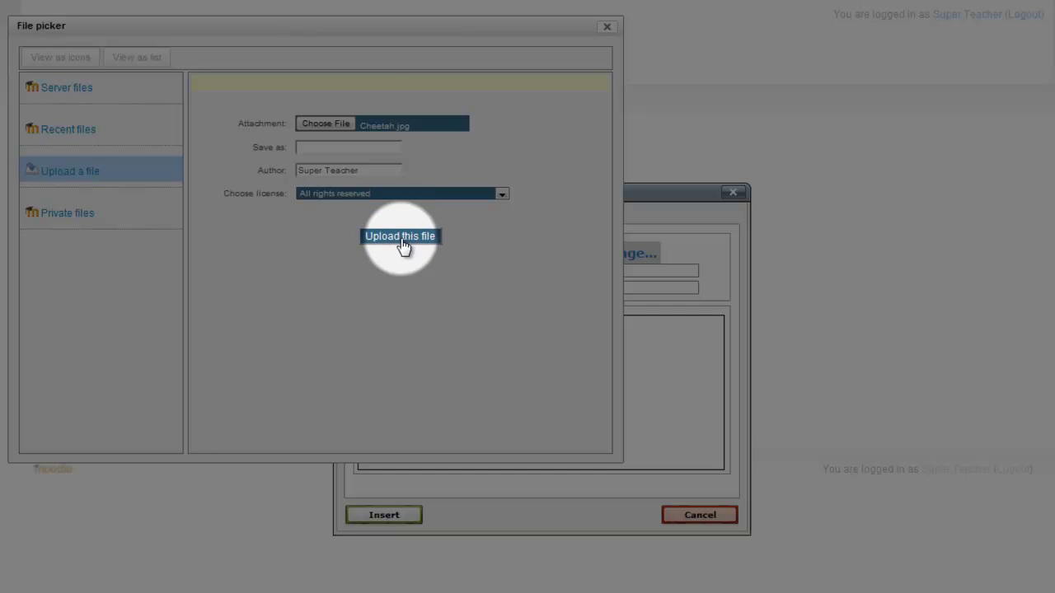
pyautogui.click(404, 236)
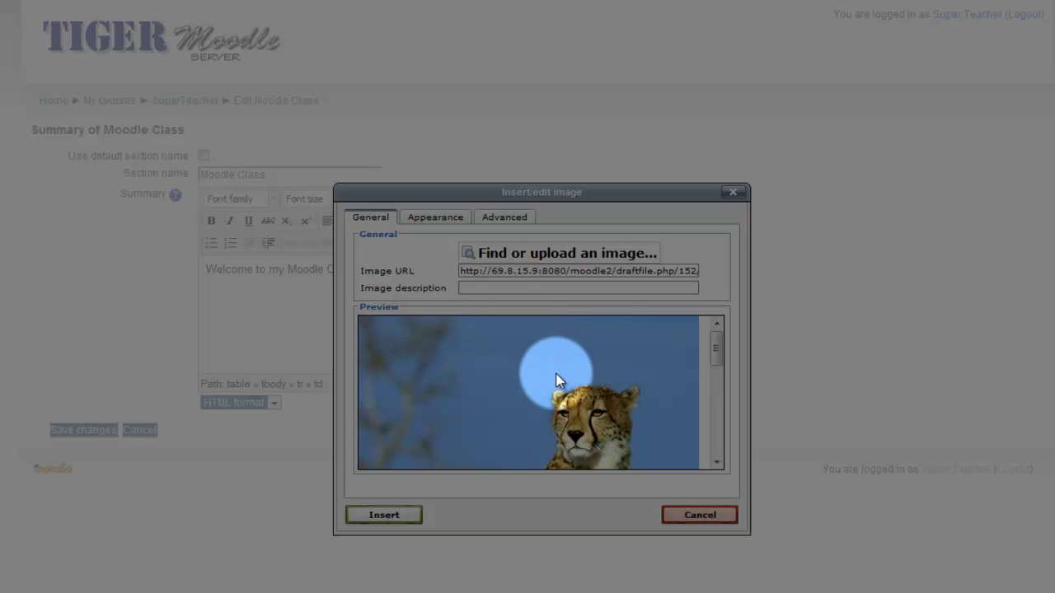
# Describe the image as Cheetah, set its width to 100 px with proportions constrained, and insert it
pyautogui.click(517, 289)
pyautogui.write('Cheetah')
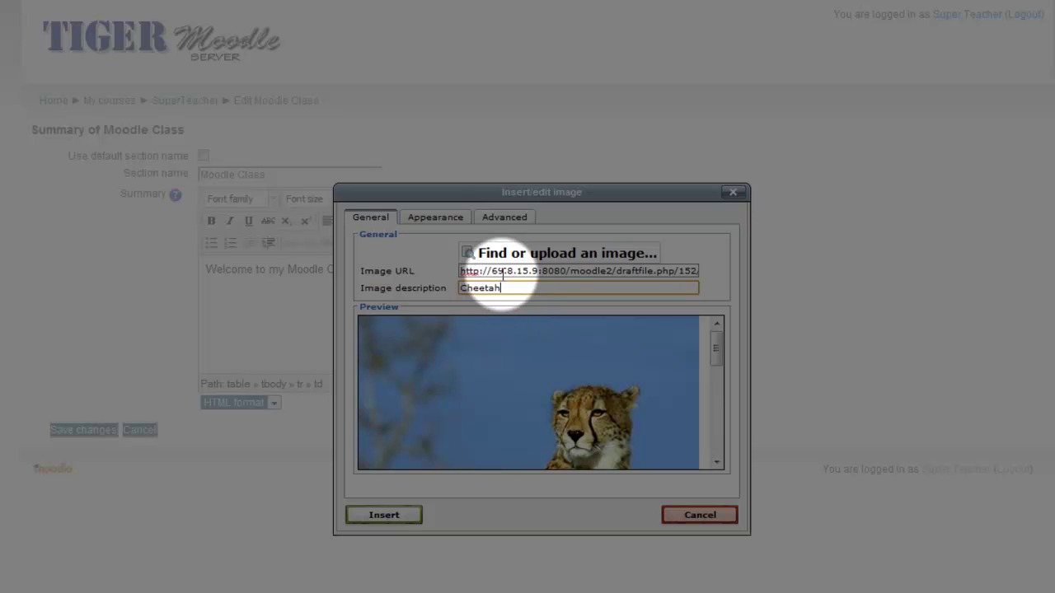
pyautogui.click(437, 218)
pyautogui.moveTo(445, 274); pyautogui.dragTo(500, 277)
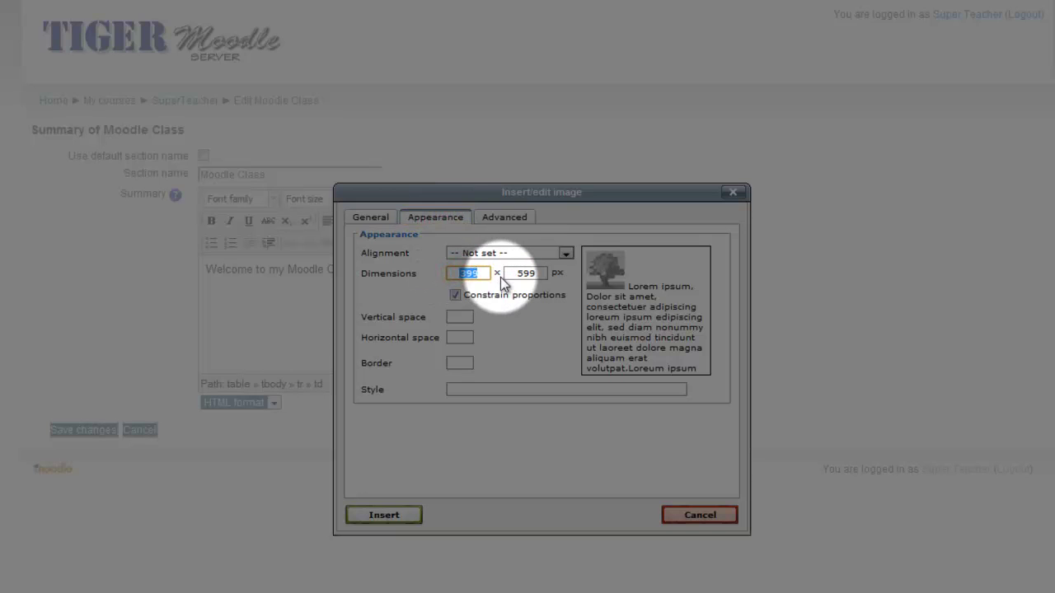
pyautogui.write('100')
pyautogui.press('Tab')
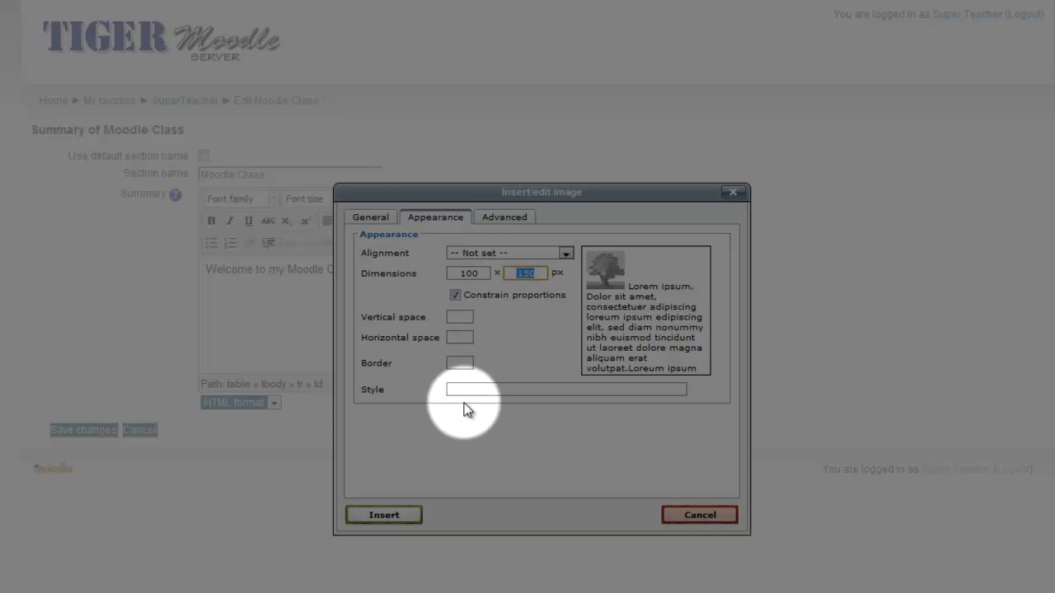
pyautogui.click(405, 515)
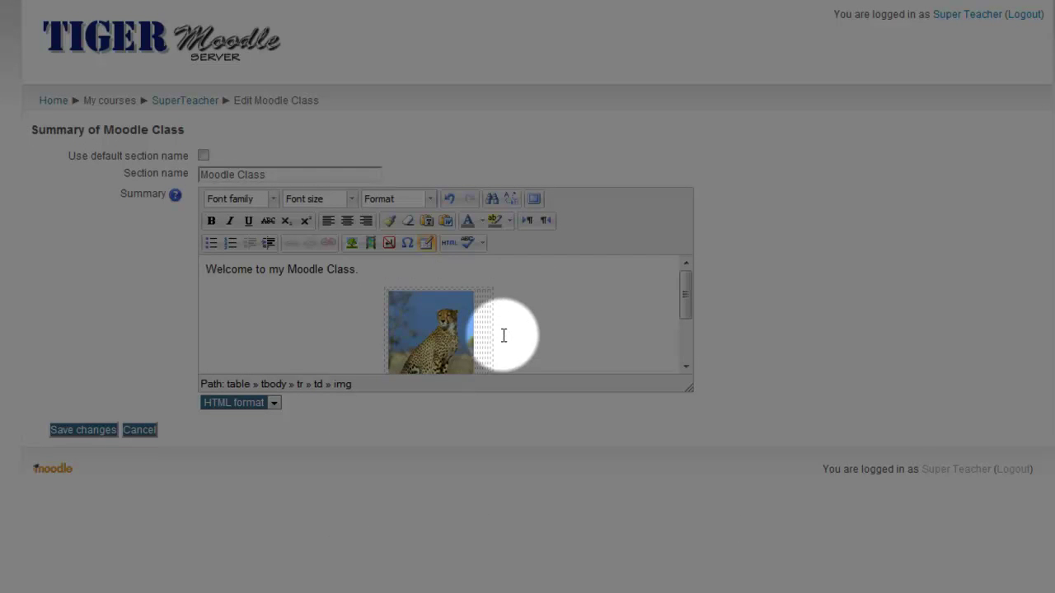
# Upload Goats.jpg for the cell beside the cheetah image and describe it as Goat
pyautogui.scroll(-2, 501, 335)
pyautogui.scroll(2, 503, 334)
pyautogui.scroll(-2, 503, 335)
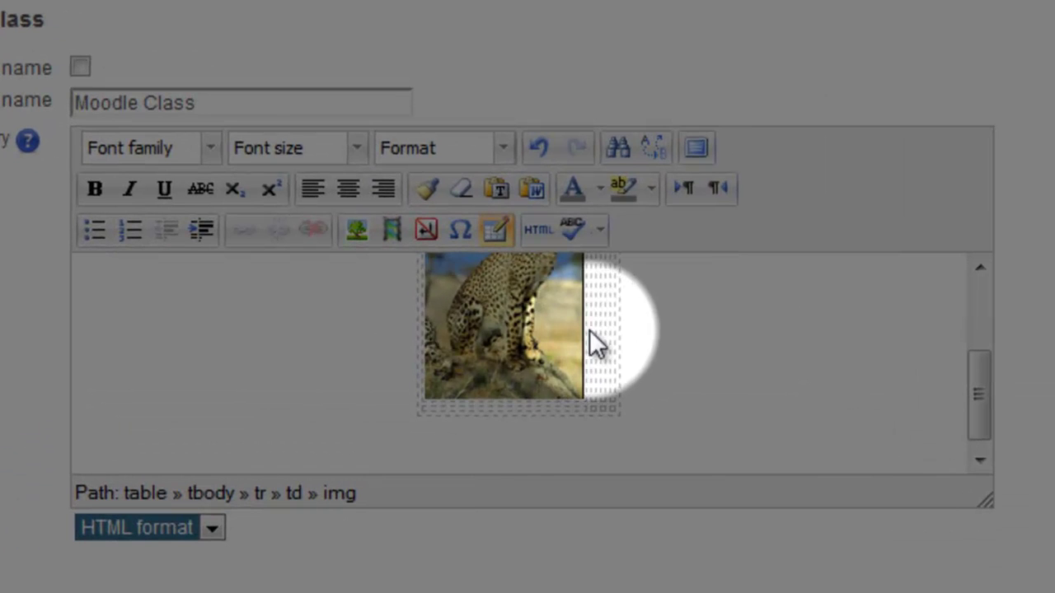
pyautogui.click(630, 359)
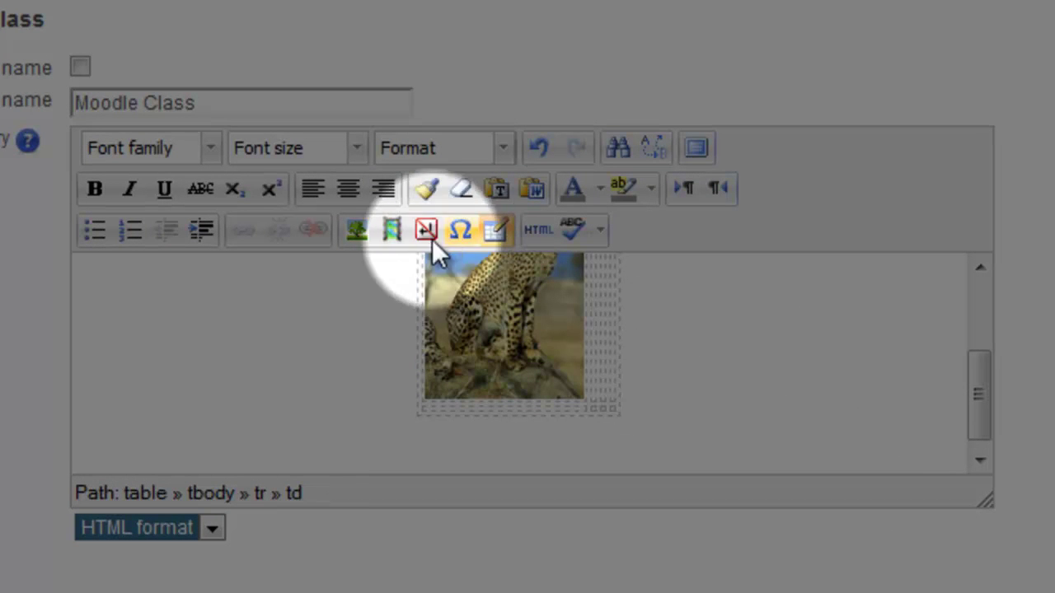
pyautogui.click(357, 228)
pyautogui.click(626, 247)
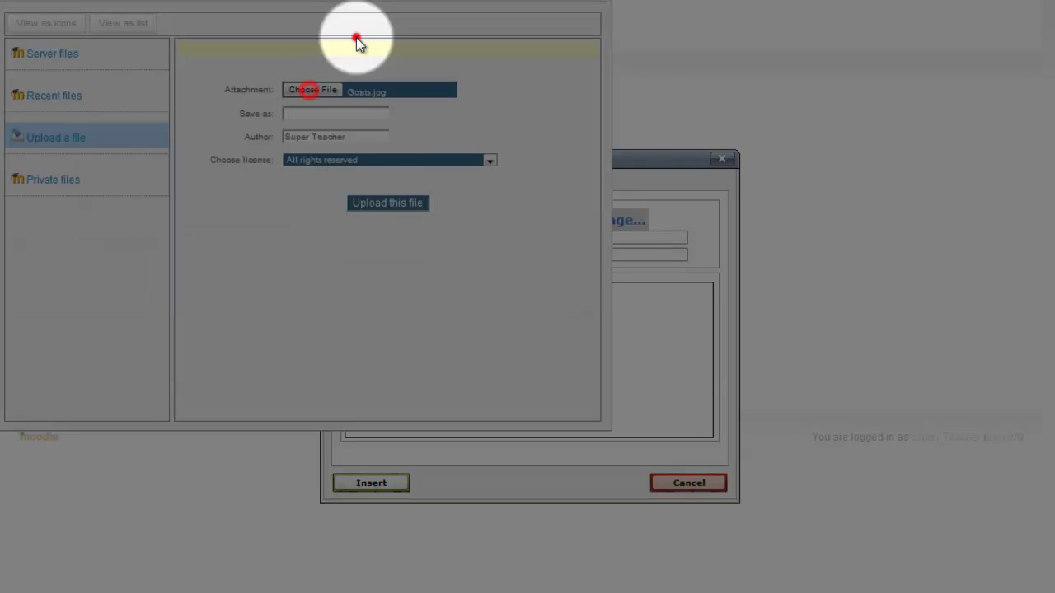
pyautogui.click(381, 200)
pyautogui.click(493, 256)
pyautogui.write('Goat')
# Set the goat image's width to 150 px with proportions constrained and insert it
pyautogui.click(428, 182)
pyautogui.moveTo(446, 240); pyautogui.dragTo(498, 249)
pyautogui.write('150')
pyautogui.press('Tab')
pyautogui.click(391, 480)
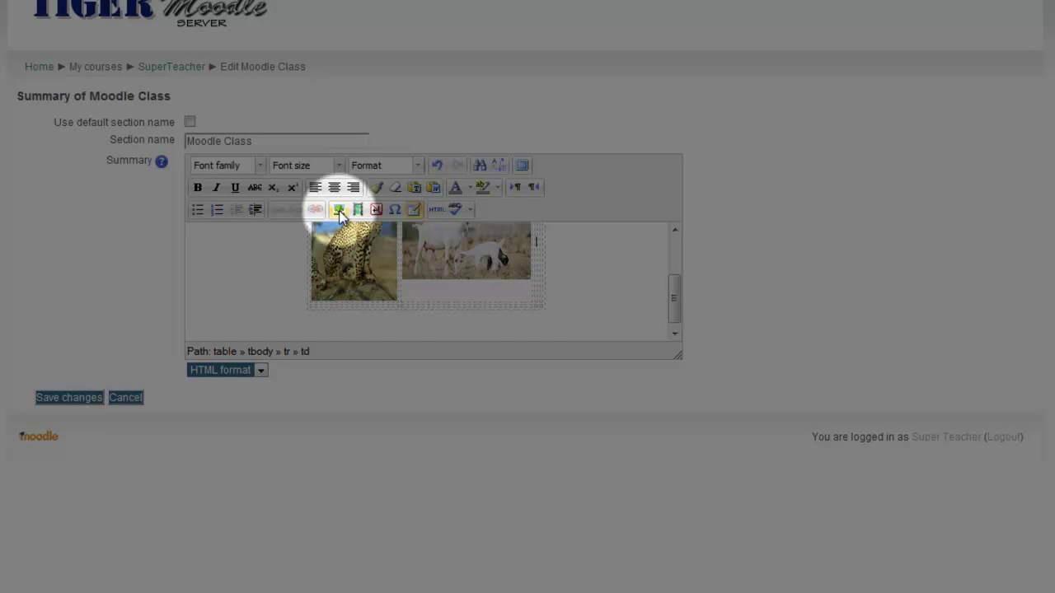
# Upload Bat.jpg for the third cell of the image row, describe it as Bat, and resize and insert it
pyautogui.click(339, 210)
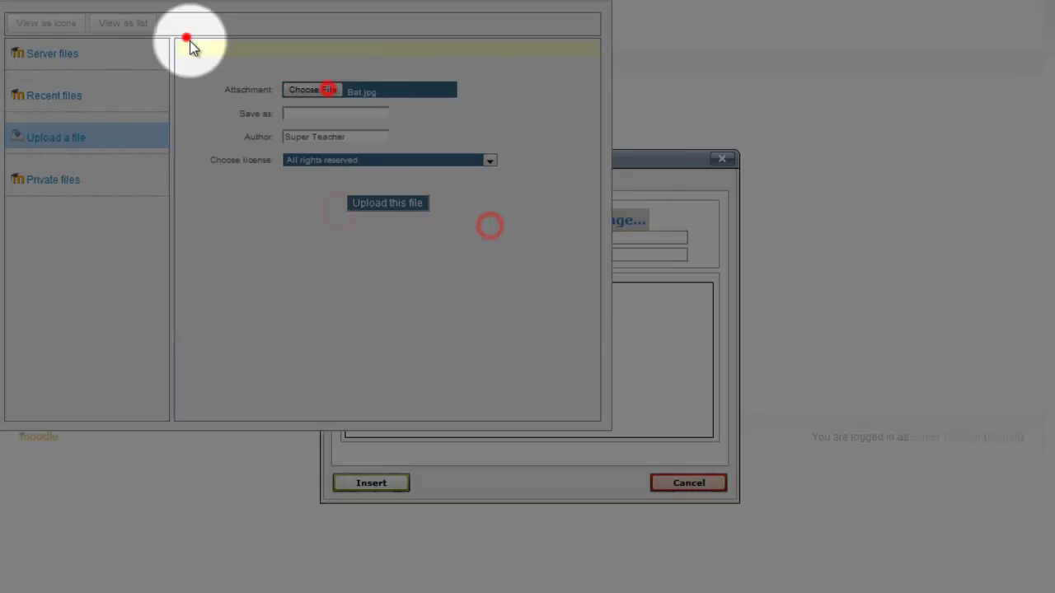
pyautogui.click(393, 201)
pyautogui.click(466, 256)
pyautogui.write('Bata')
pyautogui.click(483, 257)
pyautogui.press('BackSpace')
pyautogui.click(432, 185)
pyautogui.moveTo(467, 240); pyautogui.dragTo(364, 232)
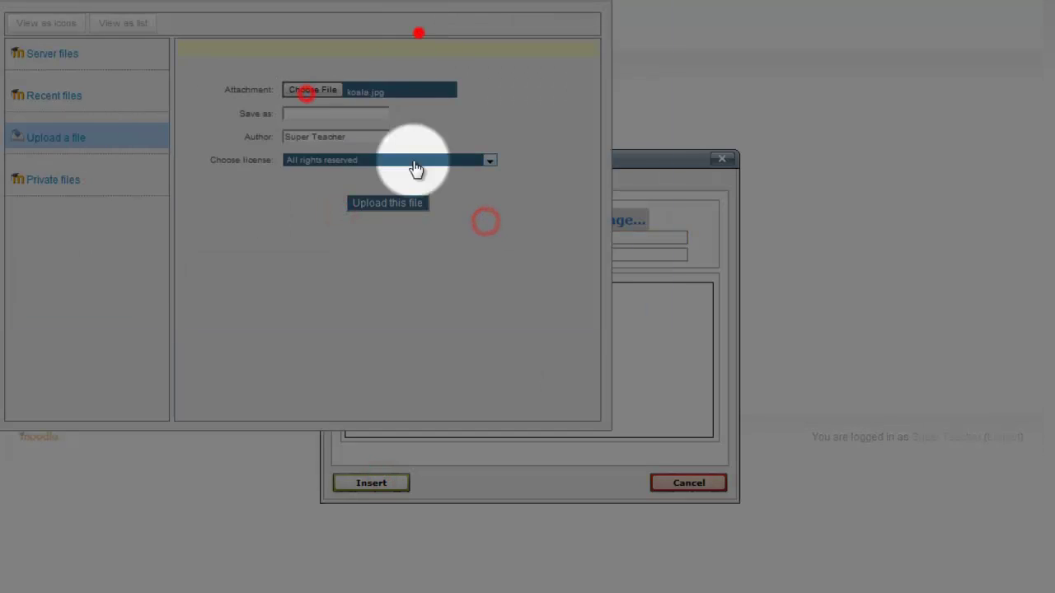
# Upload koala.jpg for the last cell of the image row, describe it as Koala, and insert it
pyautogui.click(392, 200)
pyautogui.click(485, 254)
pyautogui.write('Koala')
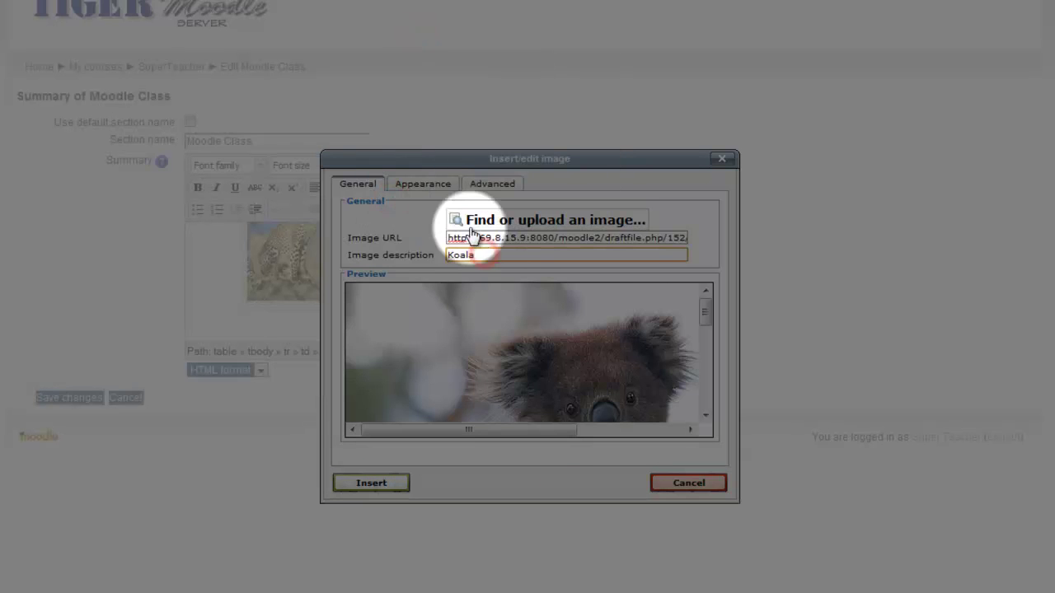
pyautogui.click(371, 483)
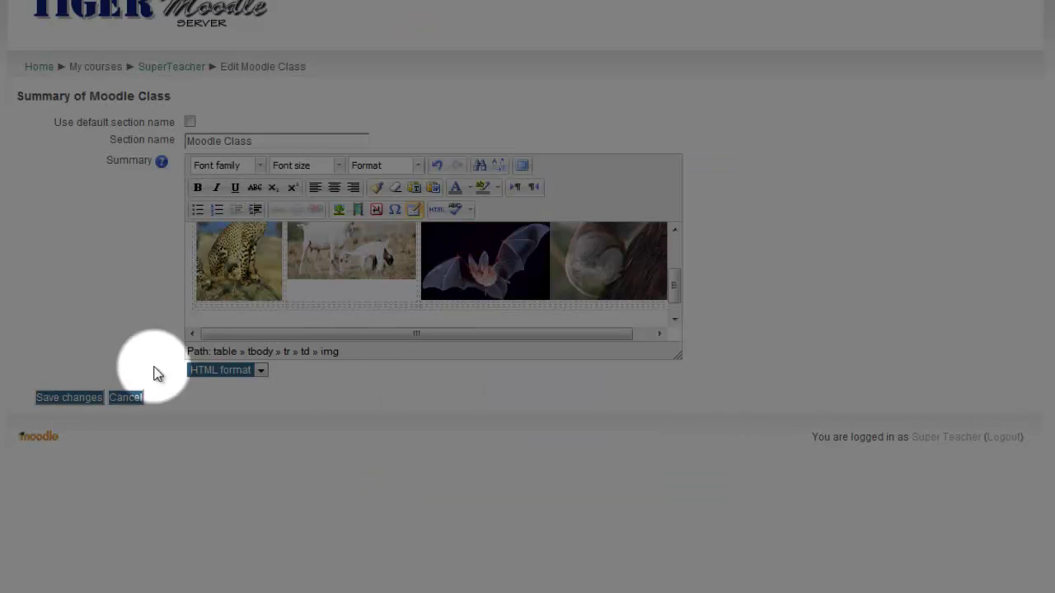
# Enter the caption Cheetah in the table cell below the cheetah image
pyautogui.click(263, 305)
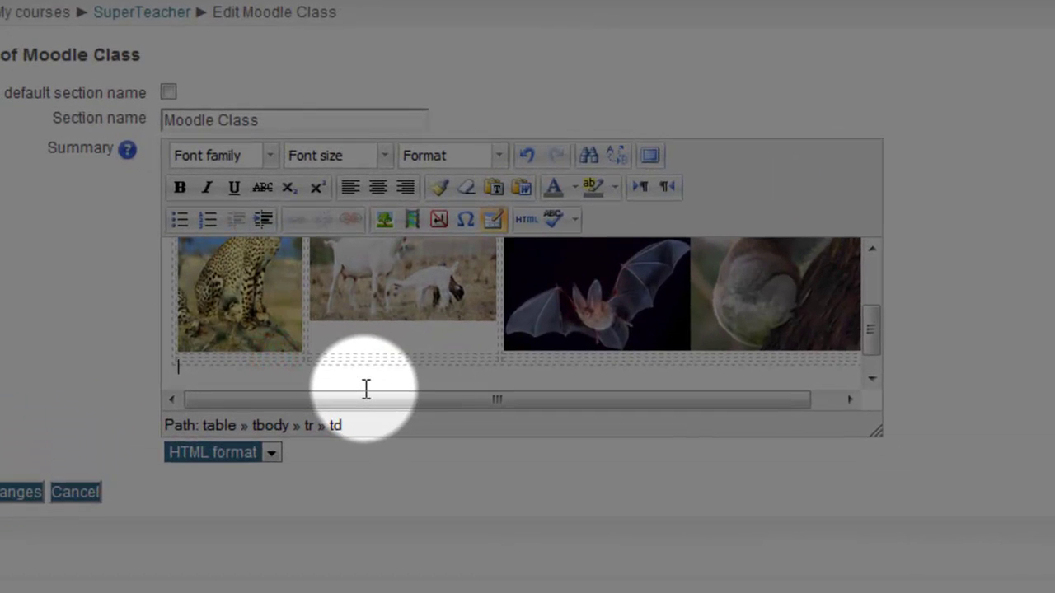
pyautogui.press('Tab')
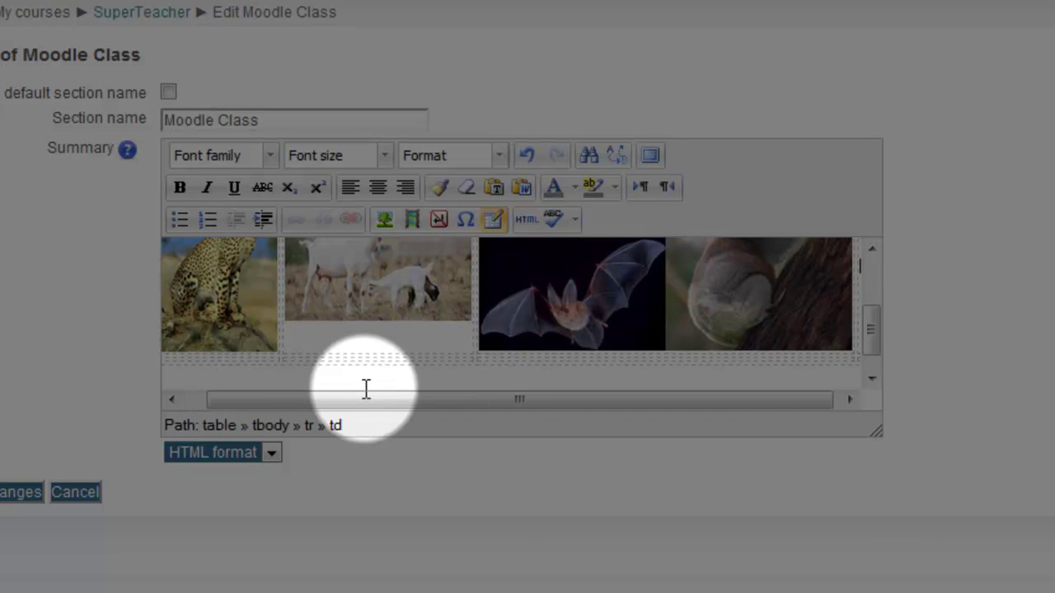
pyautogui.click(207, 358)
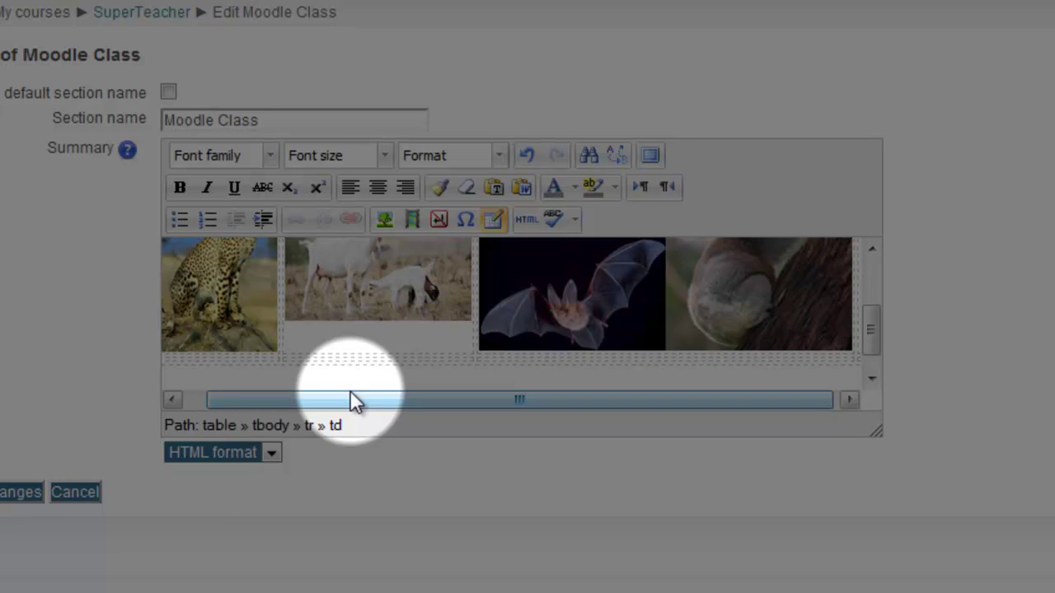
pyautogui.moveTo(353, 401); pyautogui.dragTo(253, 368)
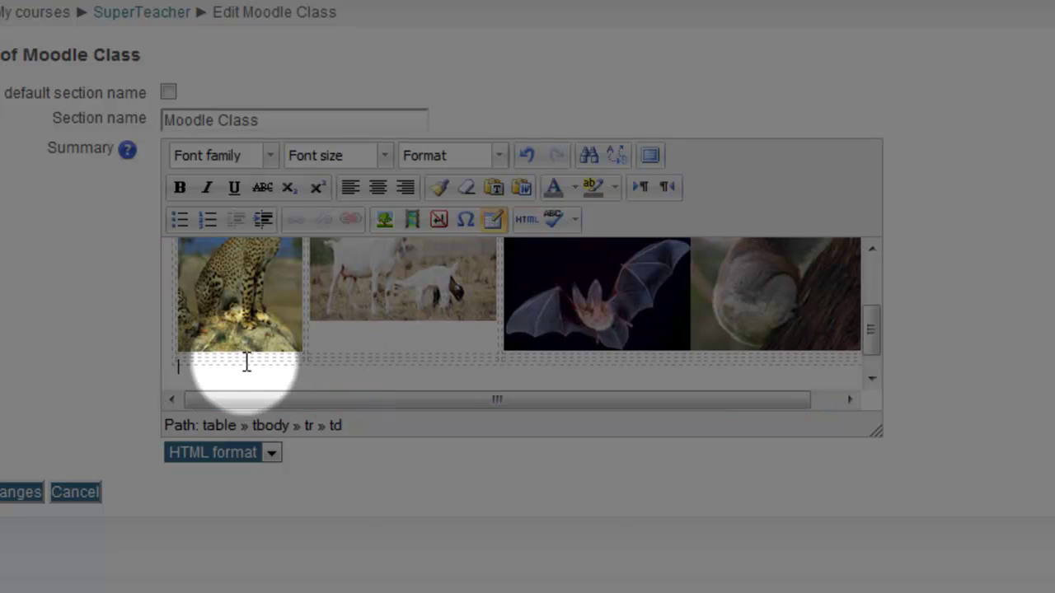
pyautogui.write('cheetah')
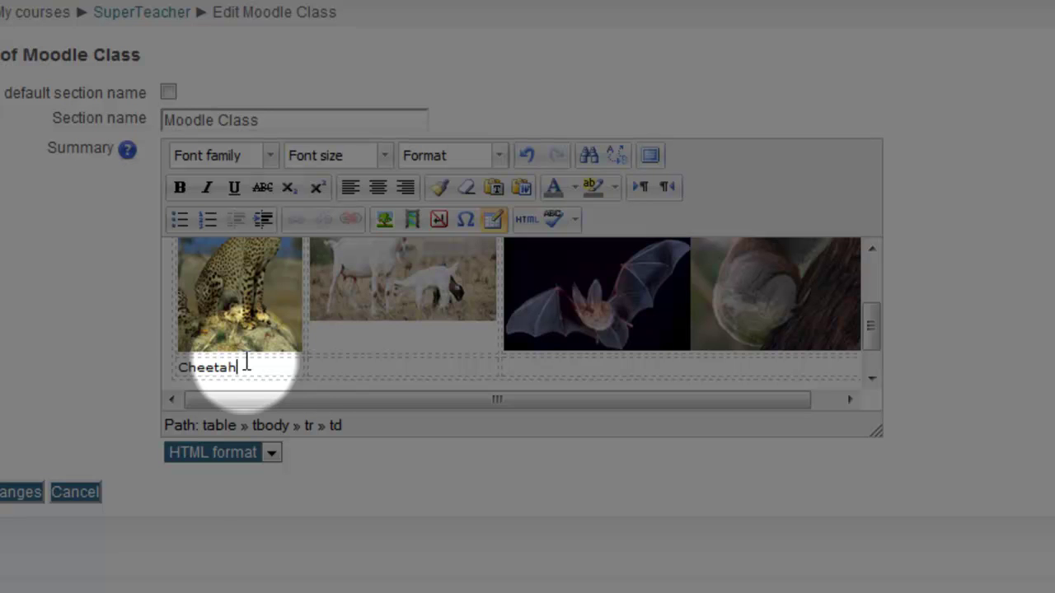
# Center the Cheetah caption and add a centered Goats caption in the table cell below the goat image
pyautogui.click(380, 188)
pyautogui.click(403, 368)
pyautogui.write('Goats')
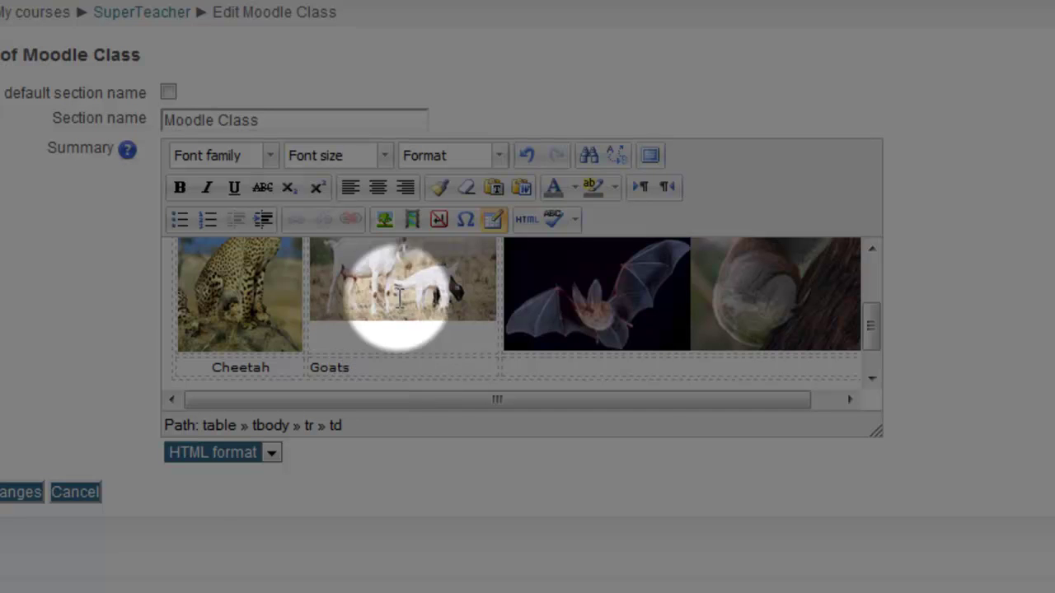
pyautogui.click(378, 187)
# Enter the caption Bat in the table cell below the bat image and center it
pyautogui.click(618, 365)
pyautogui.write('Bat')
pyautogui.click(378, 188)
# Move the koala image out of the bat image's cell into the last cell of the image row
pyautogui.click(802, 365)
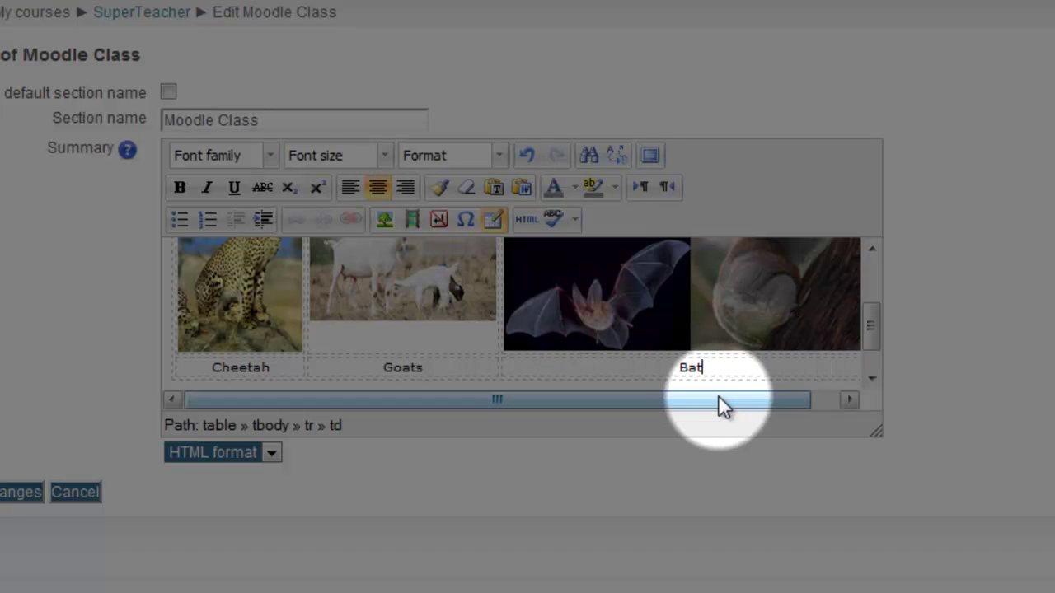
pyautogui.moveTo(736, 399); pyautogui.dragTo(773, 404)
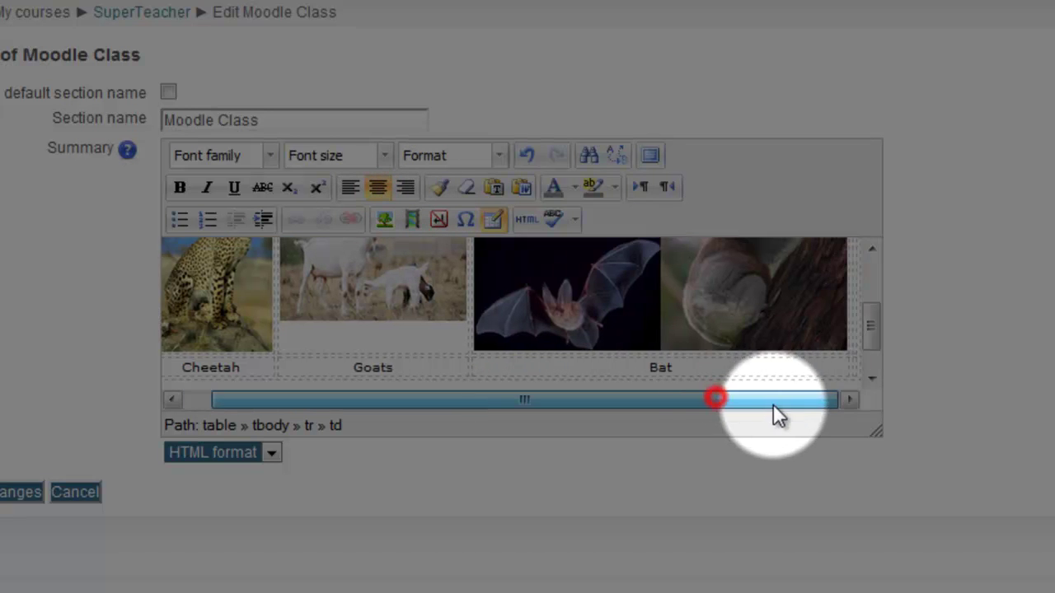
pyautogui.click(772, 321)
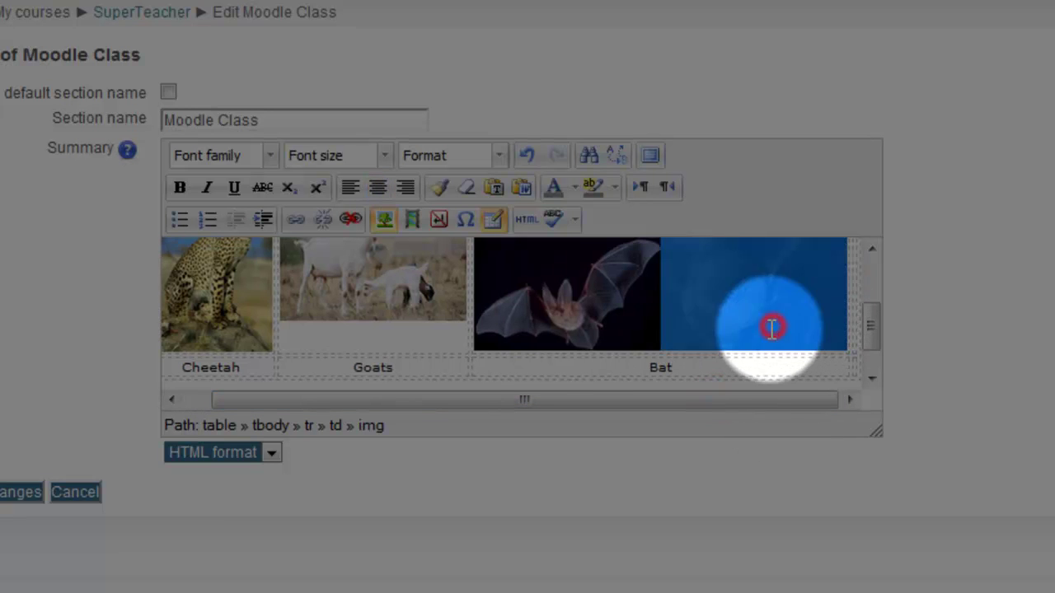
pyautogui.click(582, 293)
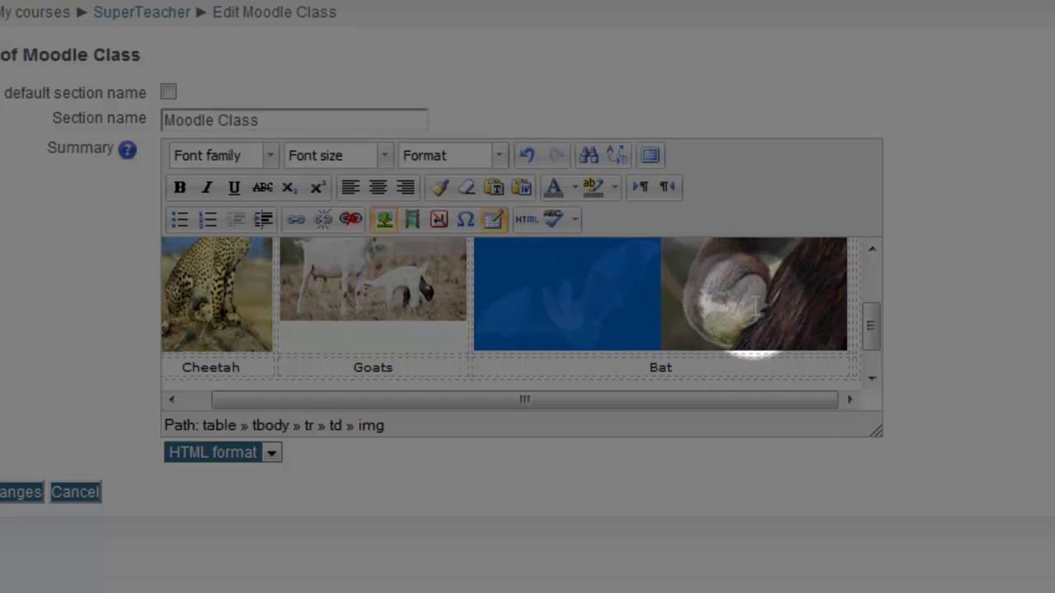
pyautogui.click(730, 309)
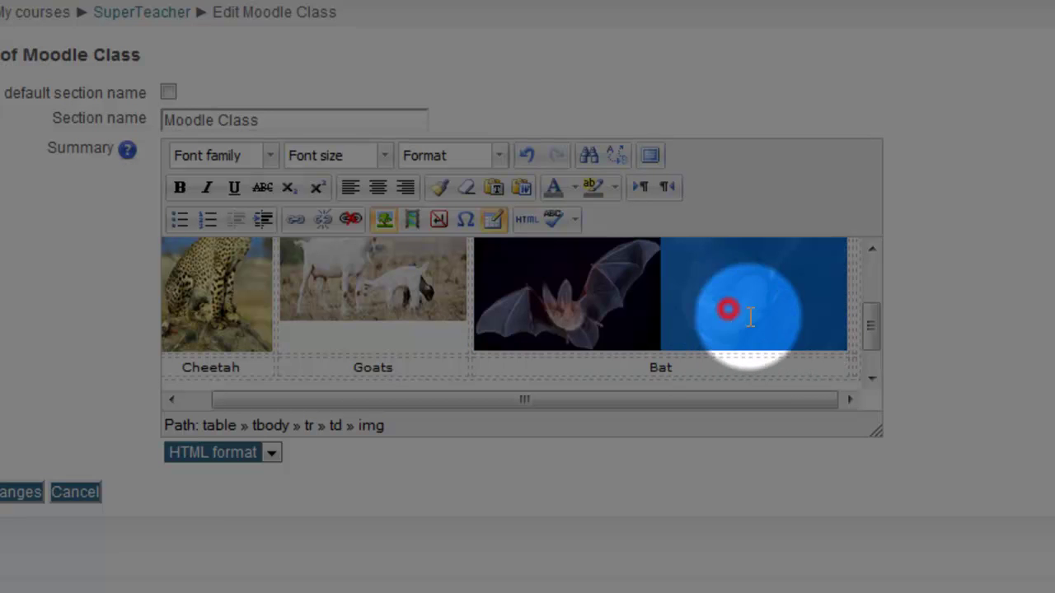
pyautogui.moveTo(813, 316); pyautogui.dragTo(861, 309)
# Enter the caption Koala in the table cell below the koala image and save the section changes
pyautogui.click(743, 372)
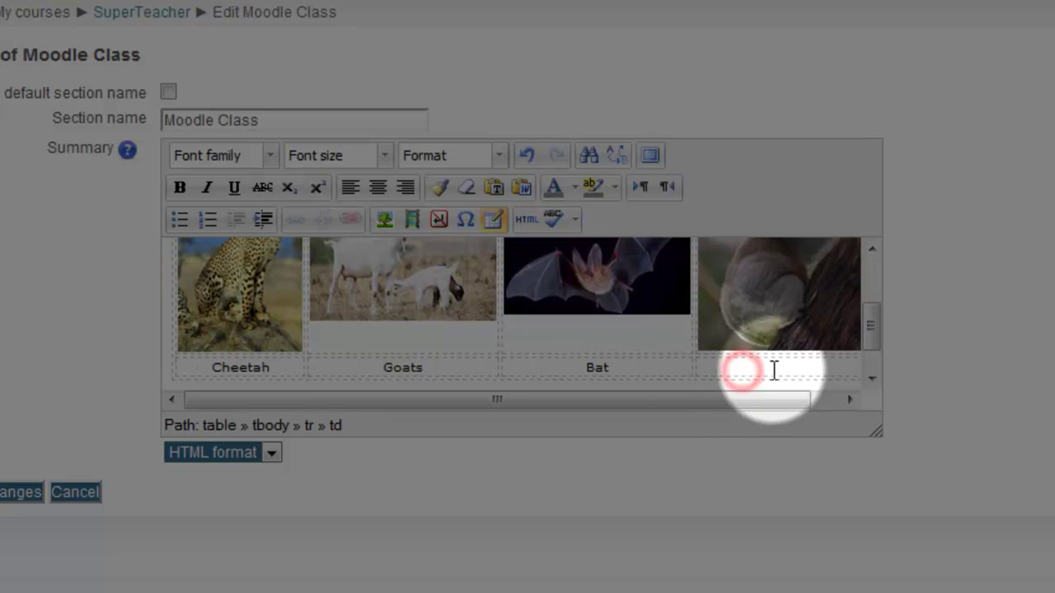
pyautogui.write('Koala')
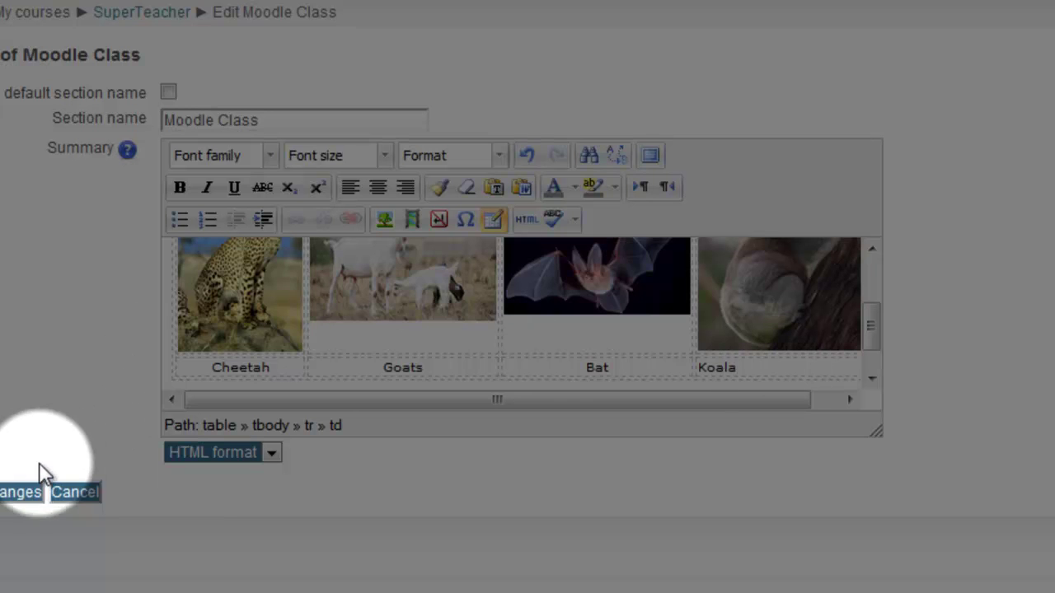
pyautogui.click(8, 492)
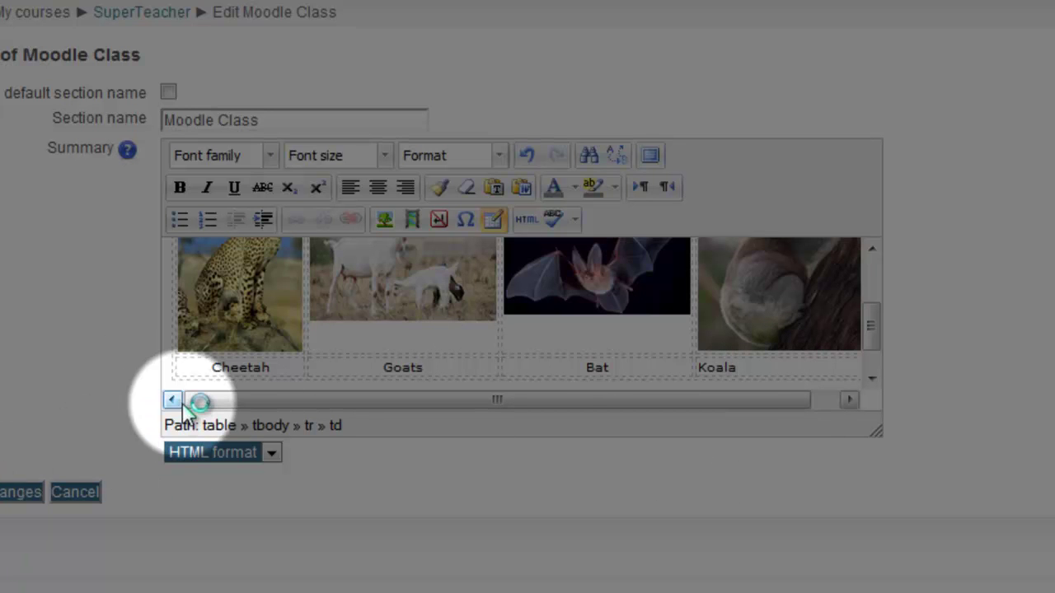